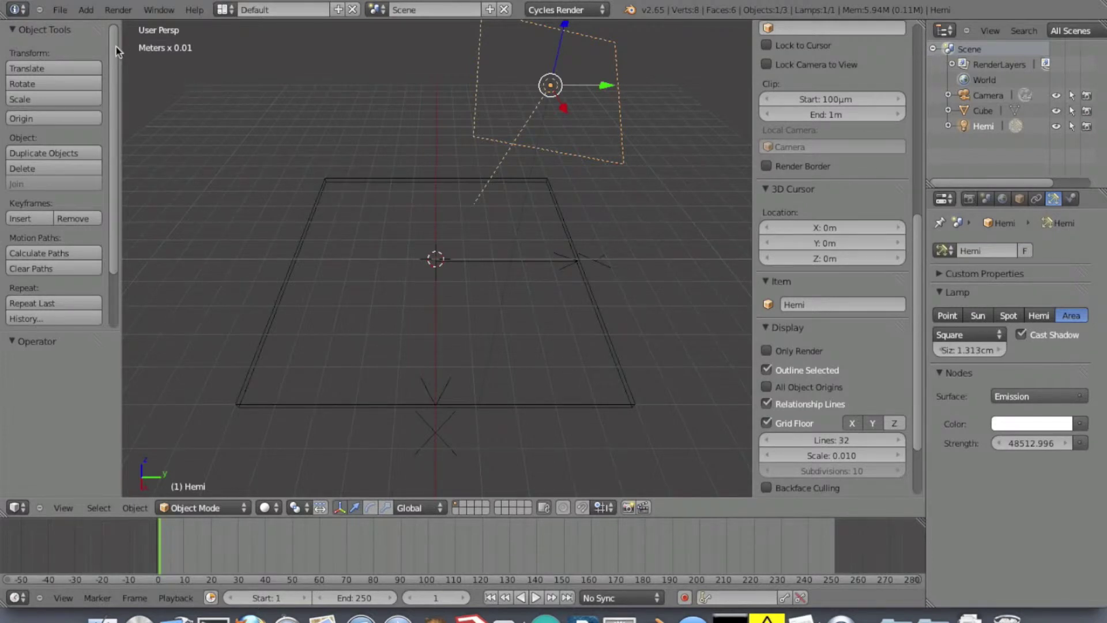
- Add an icosphere mesh to the scene and set its size to 25 mm
click(86, 9)
mouse_move(94, 24)
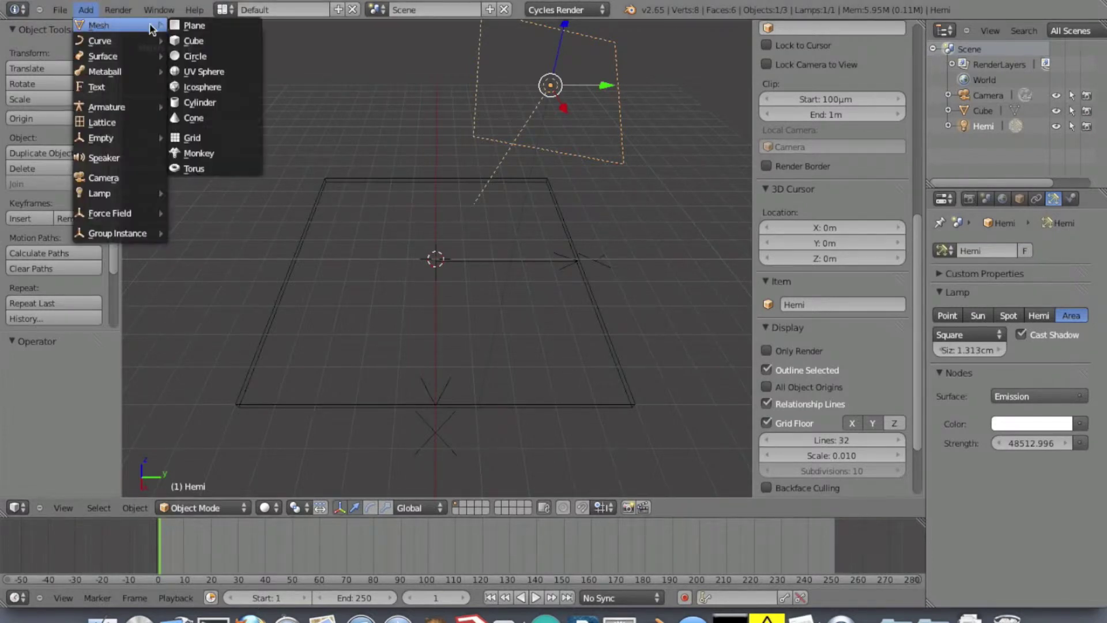
click(199, 87)
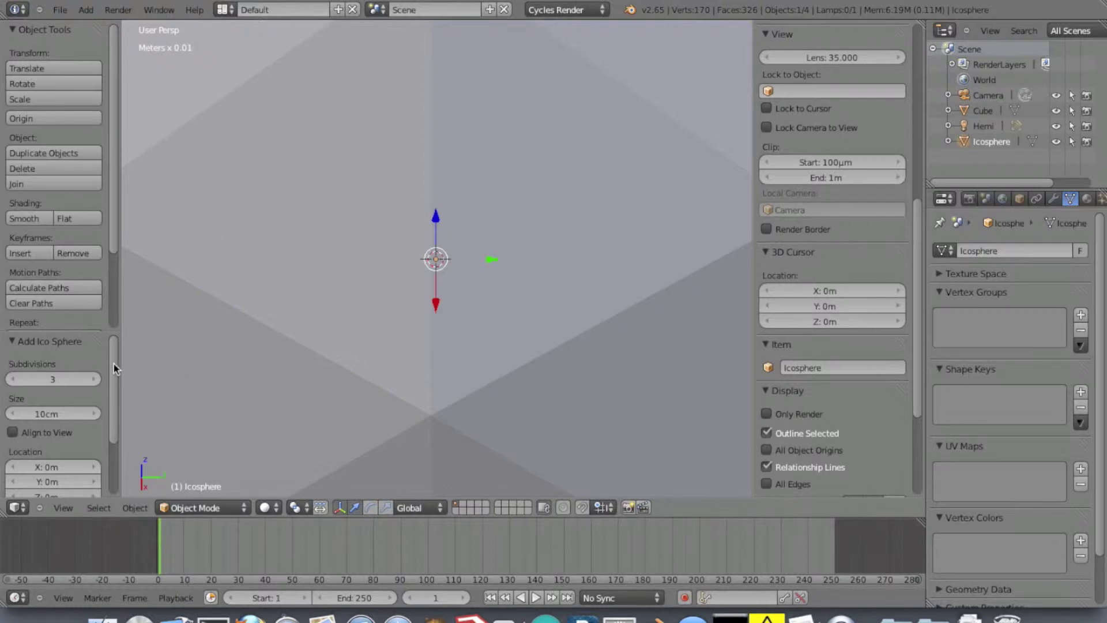
mouse_move(113, 357)
mouse_down()
mouse_move(111, 420)
mouse_move(111, 357)
mouse_up()
click(61, 412)
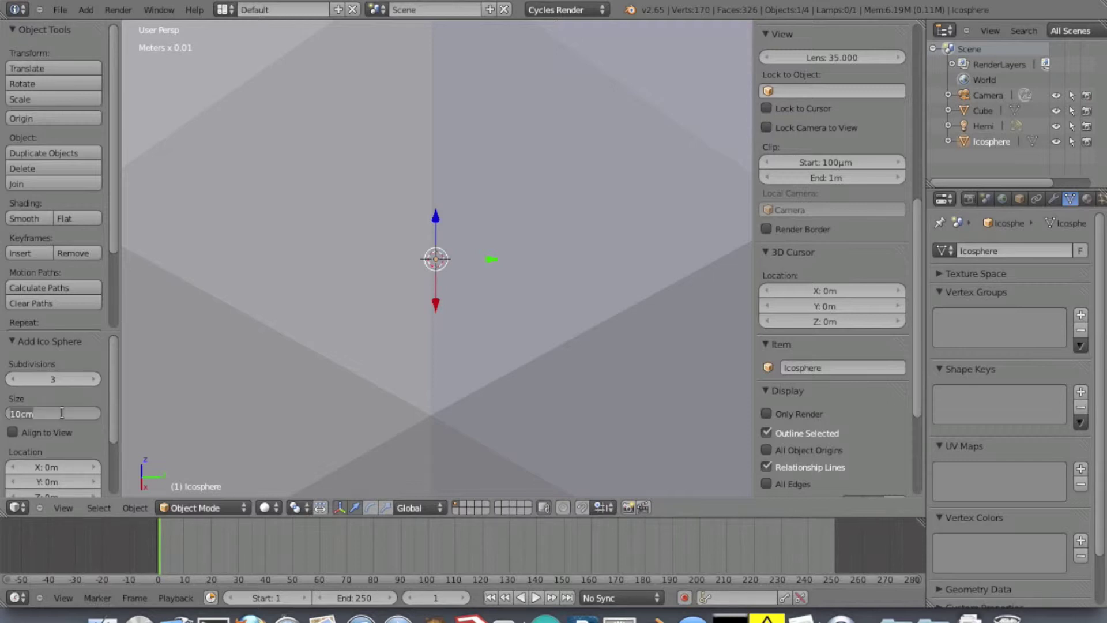
text(25mm)
key(Return)
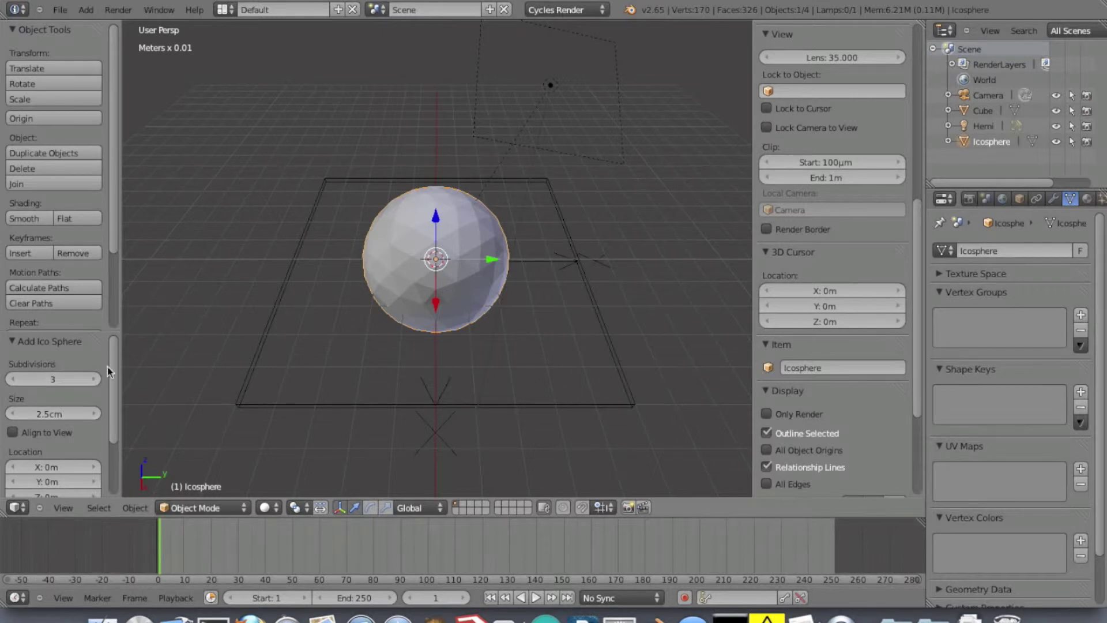
- Set the icosphere's Z location to 25 mm
drag(109, 361, 109, 420)
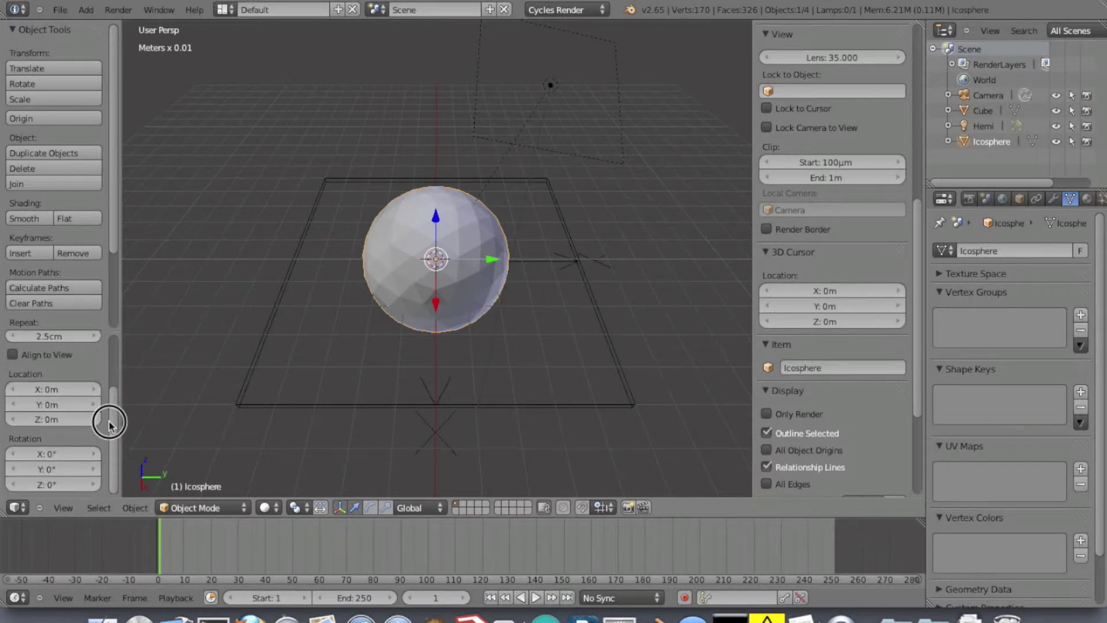
click(63, 420)
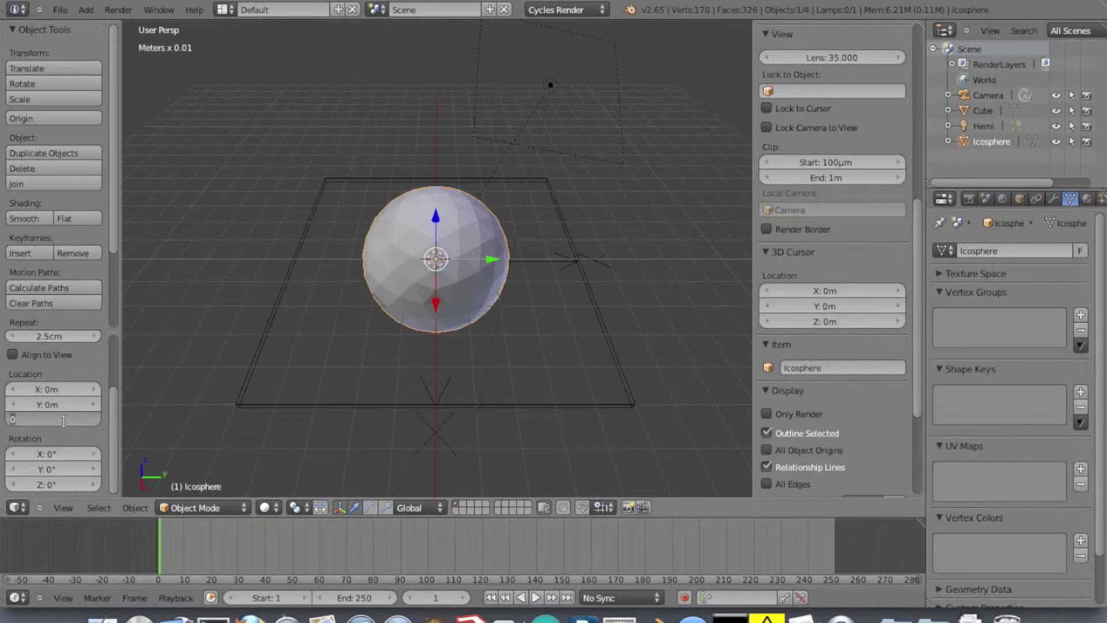
text(25mm)
key(Return)
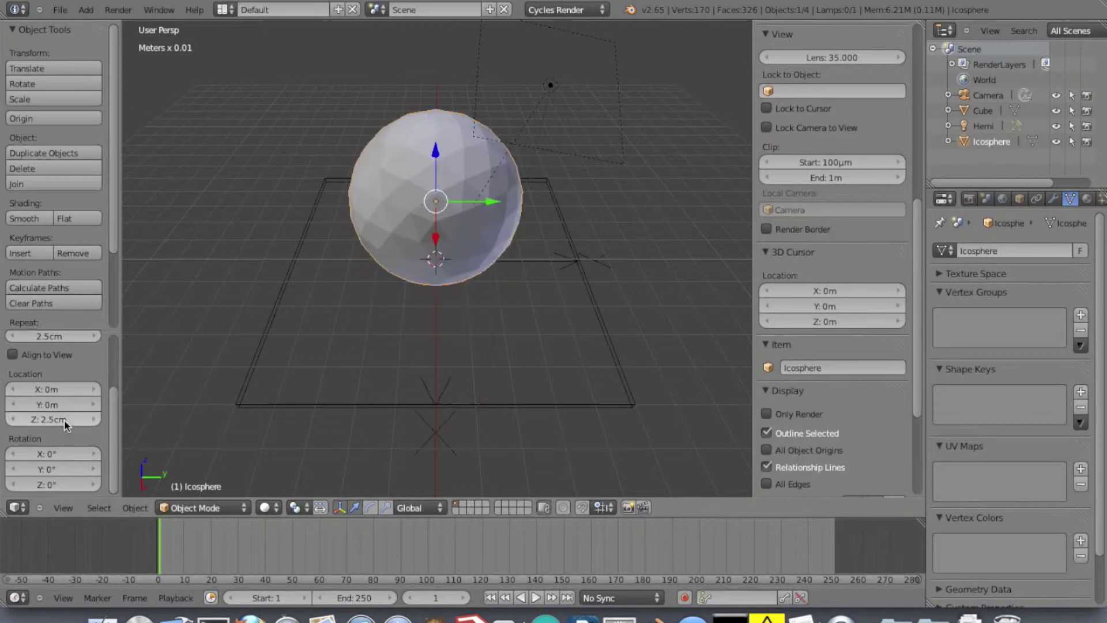
- Add a Decimate modifier to the icosphere and set its collapse ratio to 0.5
middle_drag(629, 326, 605, 321)
middle_drag(452, 309, 477, 215)
scroll(476, 217, up, 2)
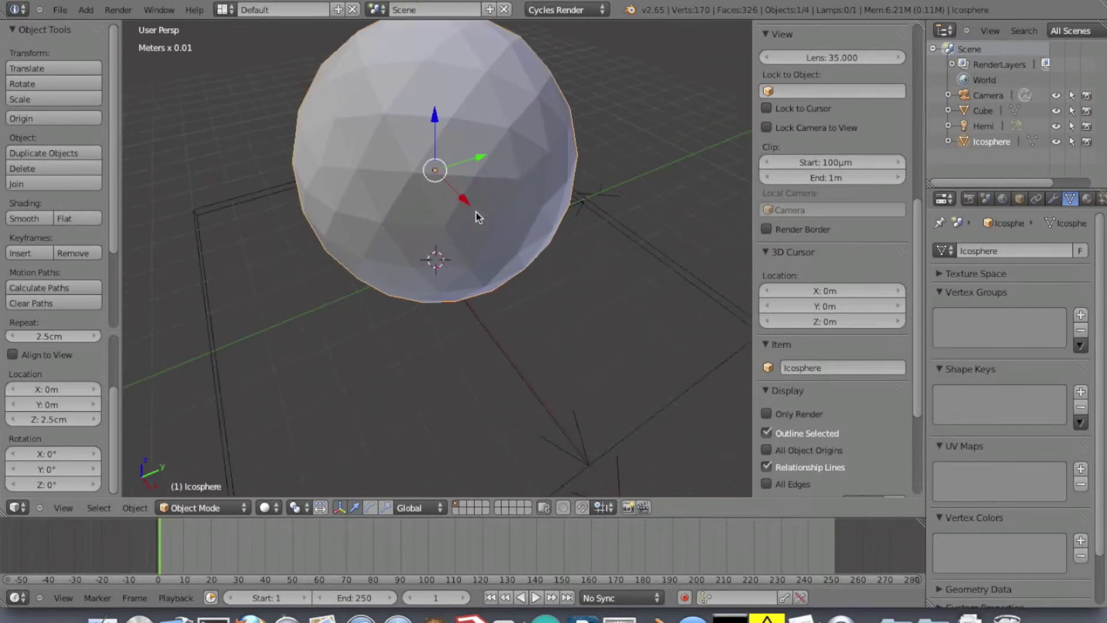
middle_drag(529, 250, 423, 265)
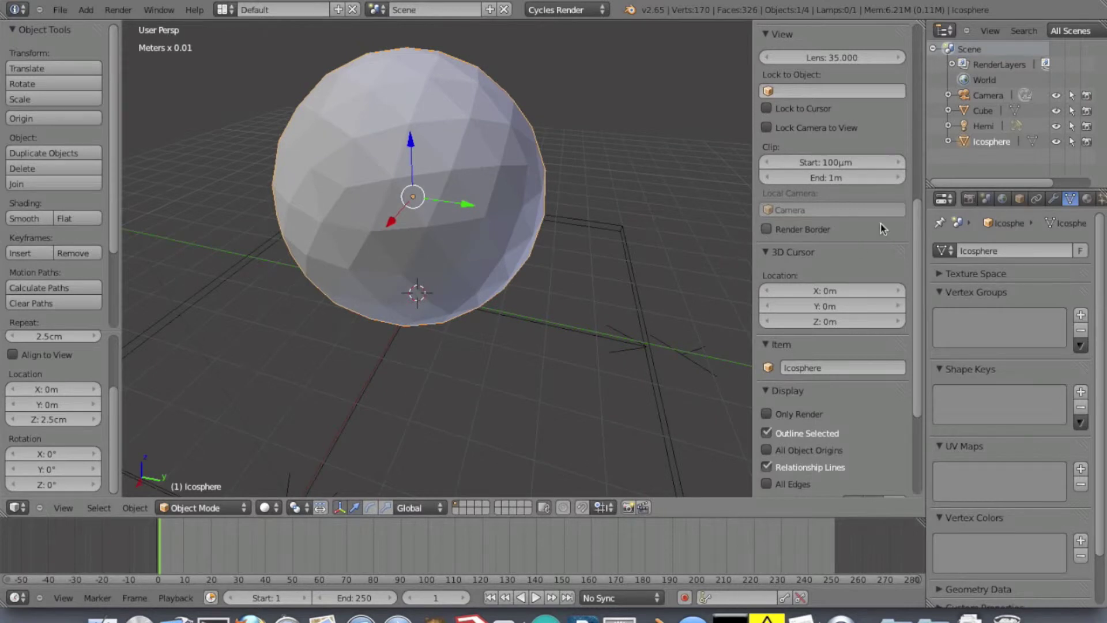
click(1052, 200)
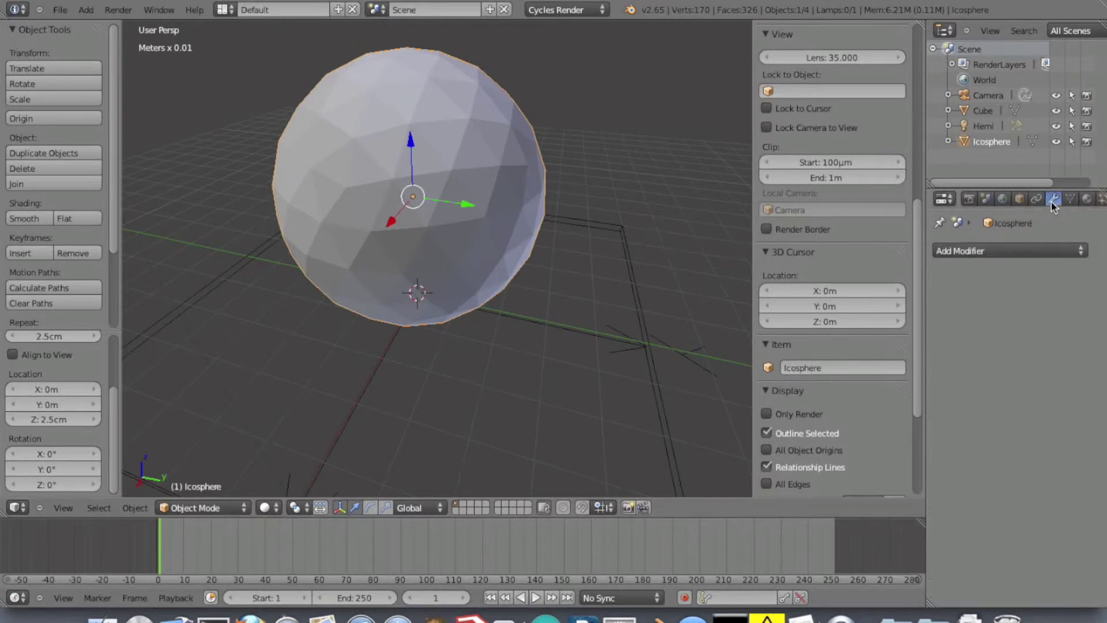
click(988, 254)
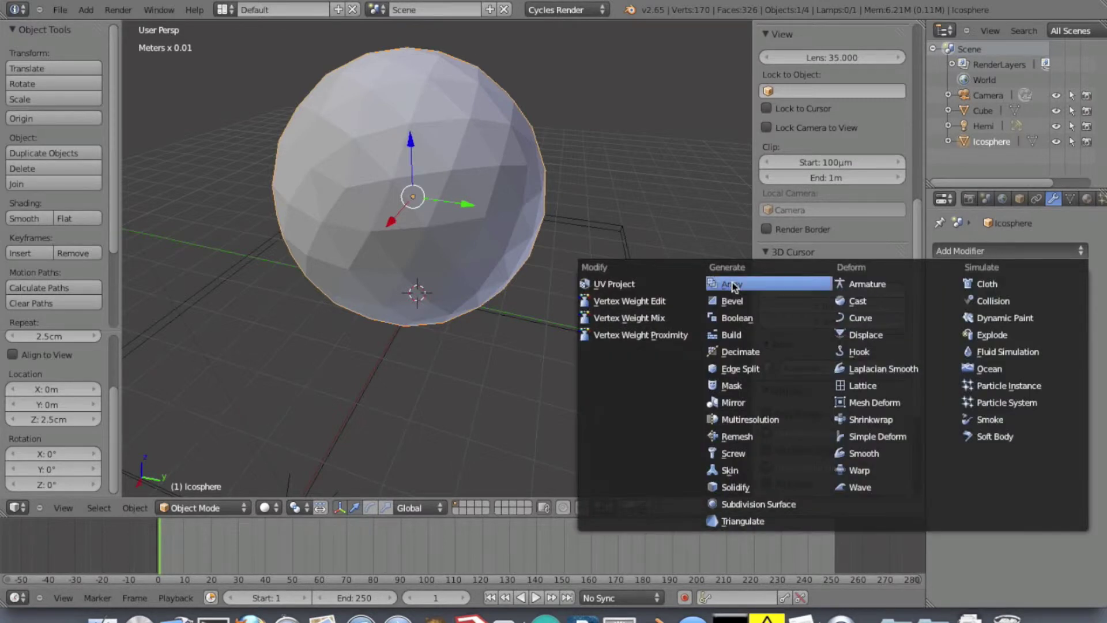
click(741, 351)
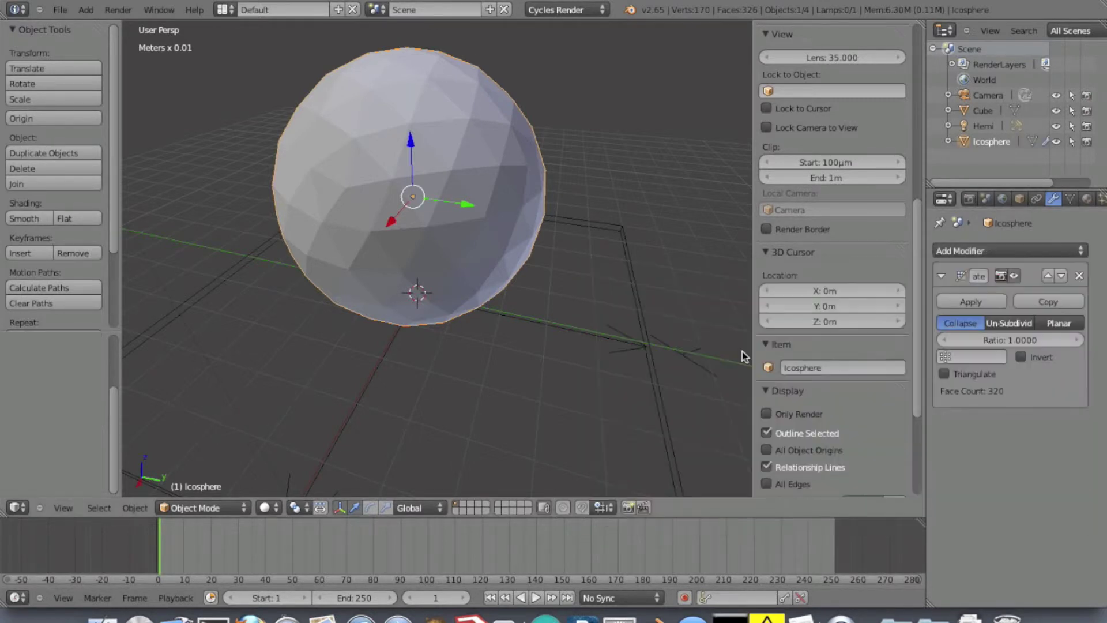
click(1023, 340)
drag(1024, 341, 836, 358)
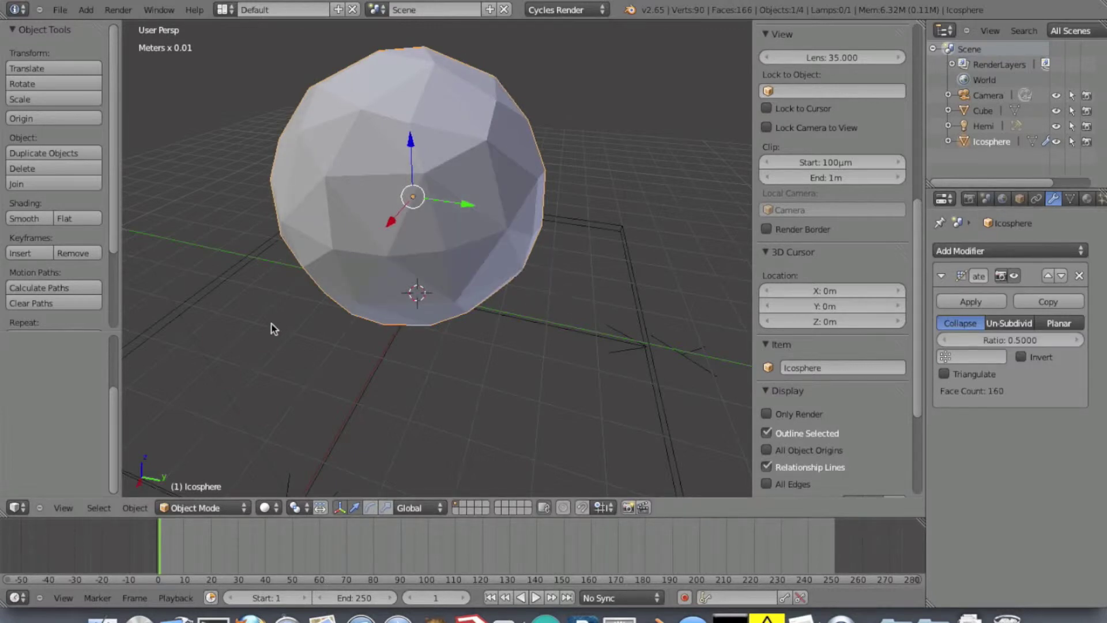
- Add a Subdivision Surface modifier to the icosphere after the Decimate modifier
middle_drag(271, 327, 340, 321)
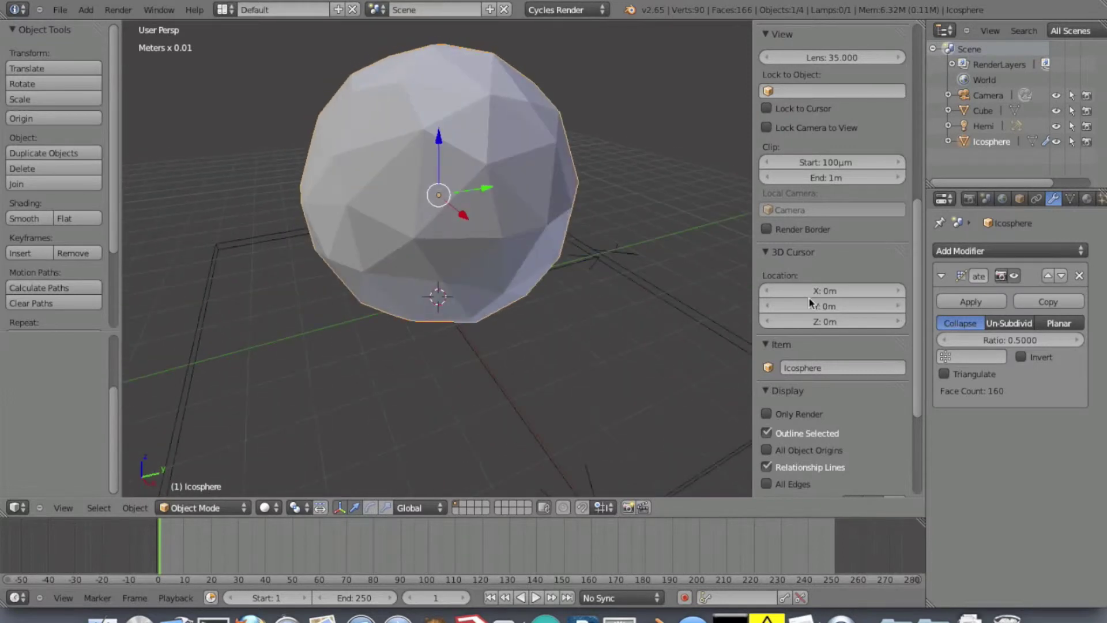
click(980, 250)
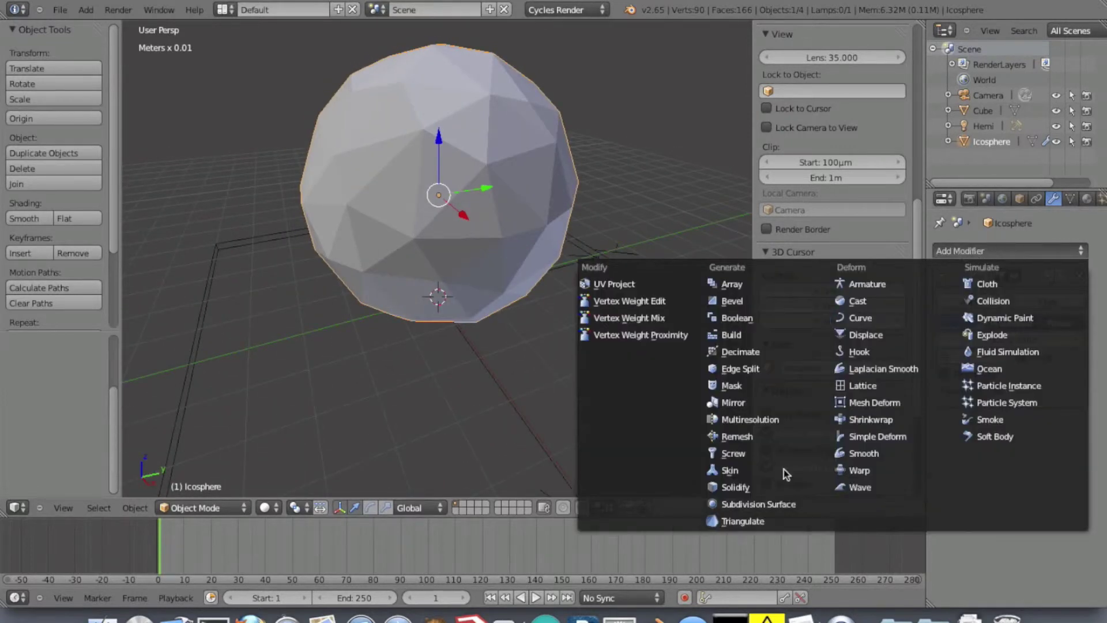
click(774, 504)
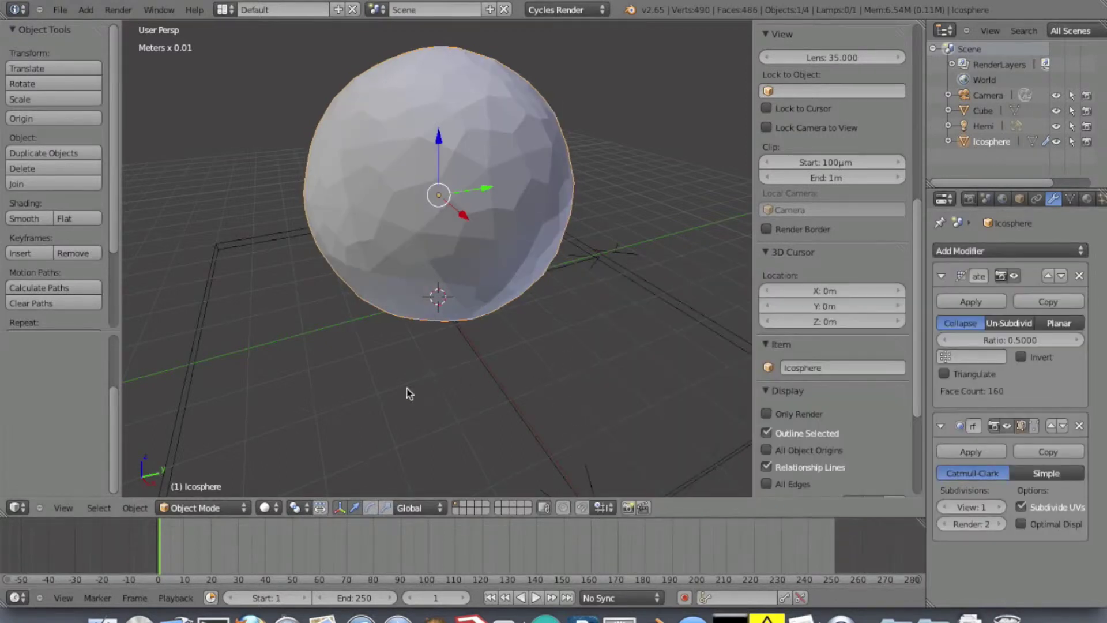
- Add a second Decimate modifier to the icosphere with a collapse ratio of about 0.556
middle_drag(405, 391, 476, 388)
click(945, 254)
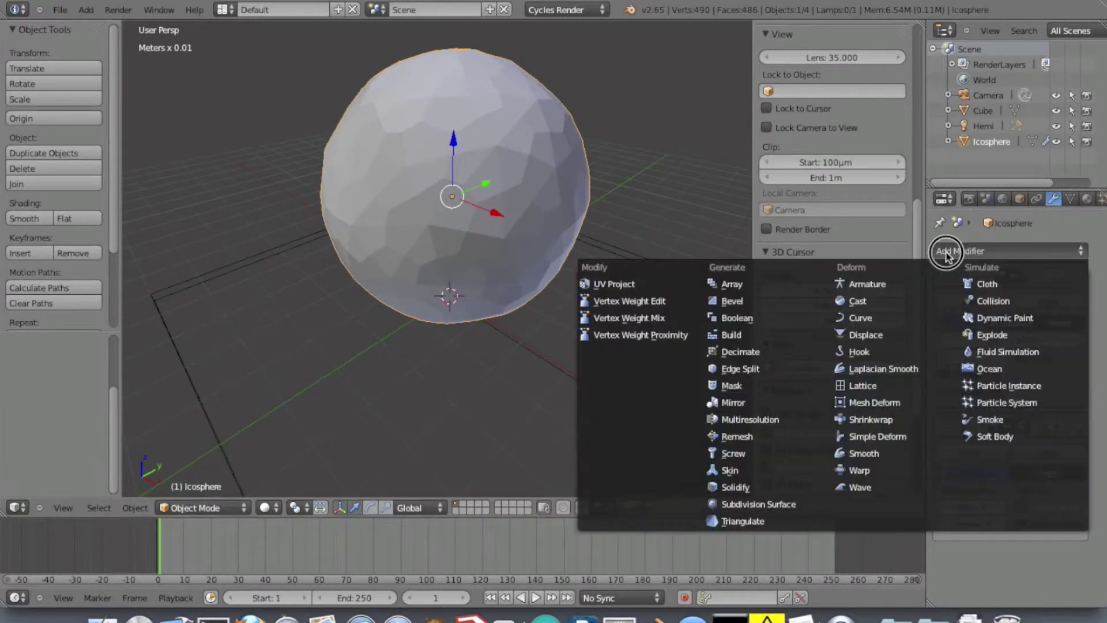
click(755, 351)
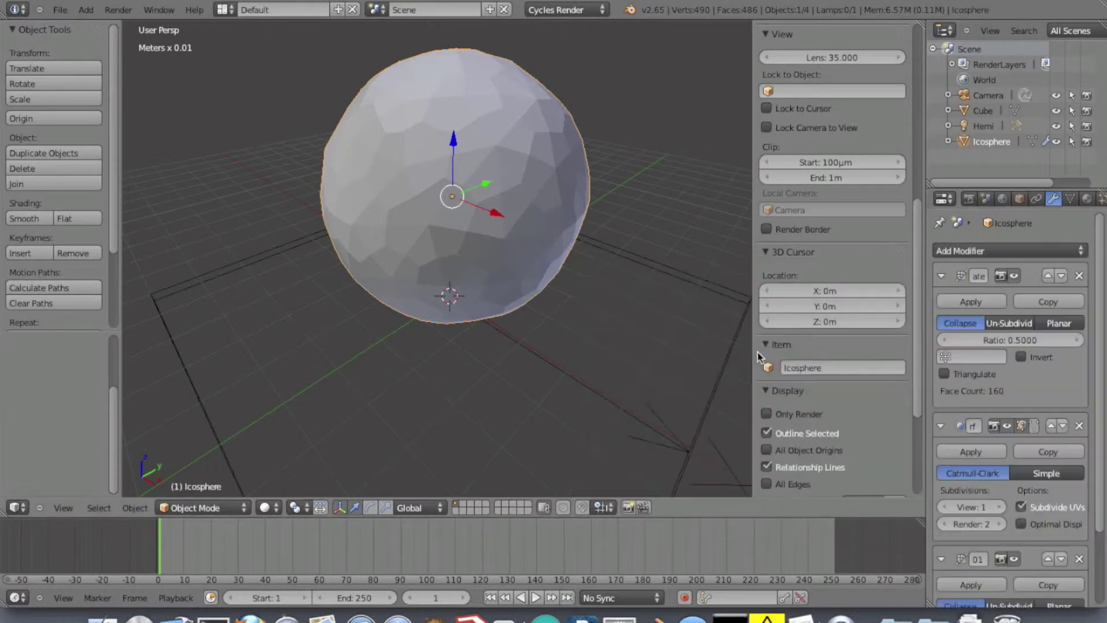
scroll(995, 427, down, 4)
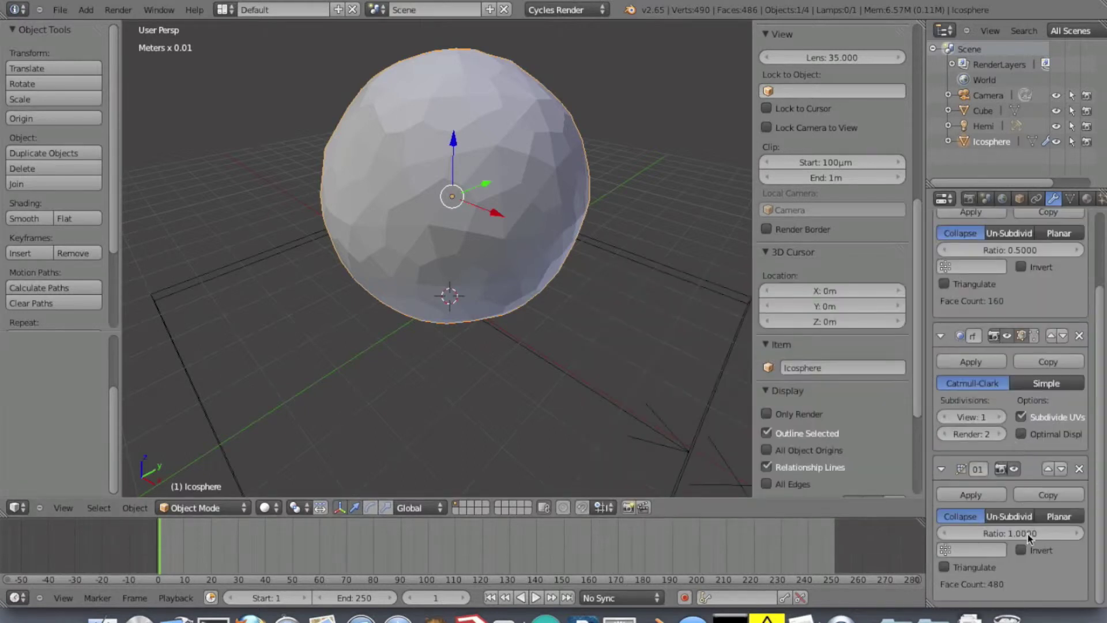
drag(1026, 534, 850, 535)
- Add a Bevel modifier to the icosphere's modifier stack
mouse_move(408, 278)
middle_down()
mouse_move(467, 262)
mouse_move(510, 218)
mouse_move(526, 218)
mouse_move(544, 235)
mouse_move(548, 271)
mouse_move(606, 284)
mouse_move(492, 300)
mouse_move(402, 296)
middle_up()
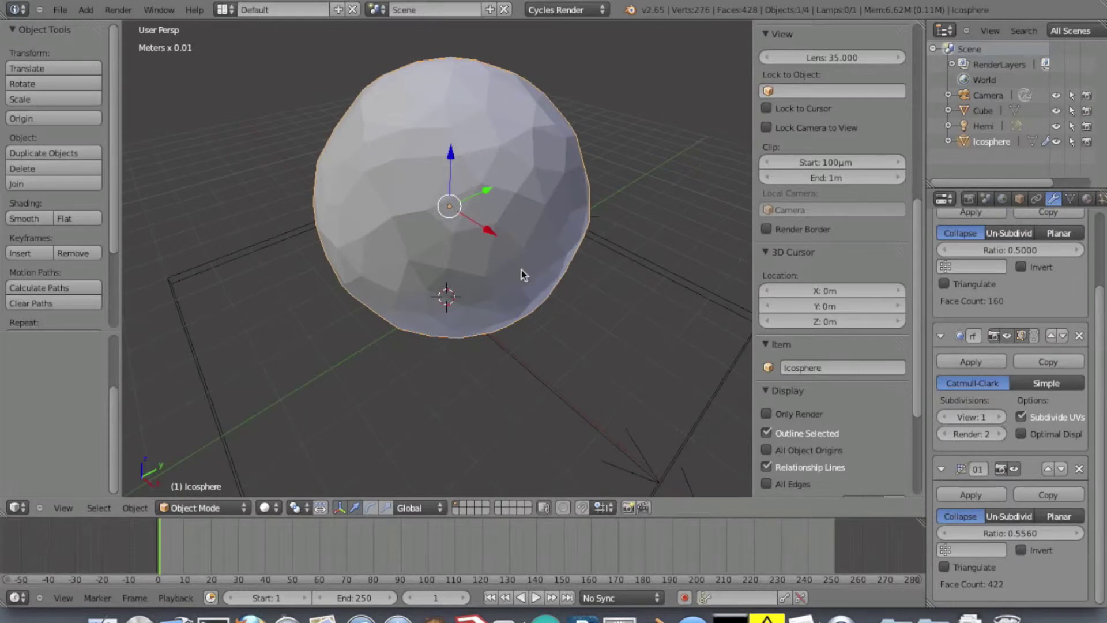
mouse_move(521, 270)
middle_down()
mouse_move(477, 277)
mouse_move(504, 261)
middle_up()
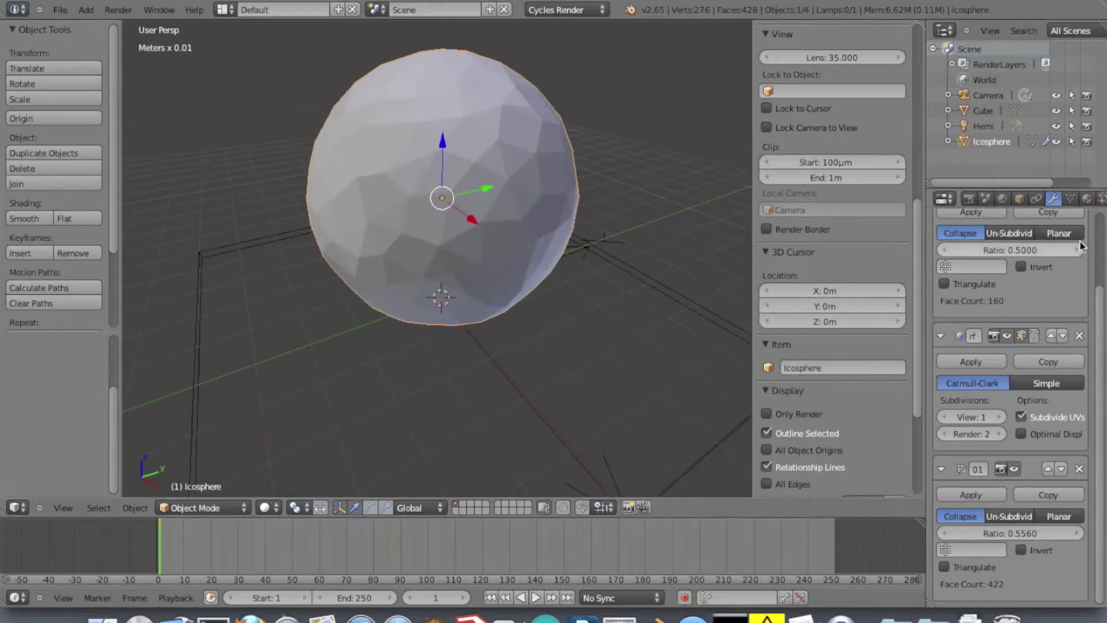
scroll(1097, 233, up, 5)
click(1010, 251)
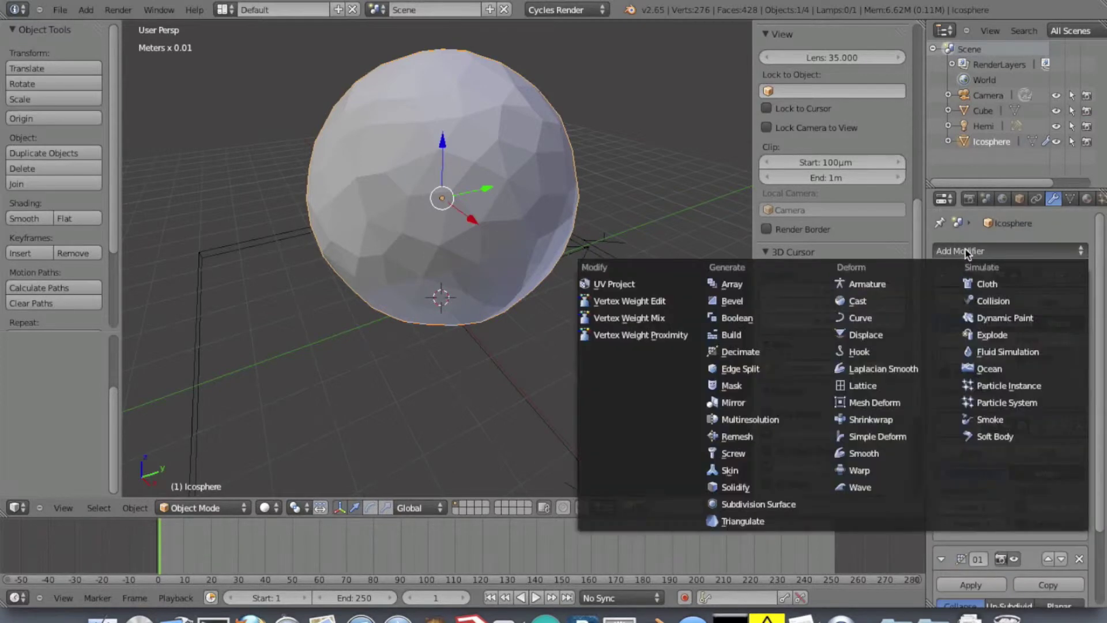
click(743, 301)
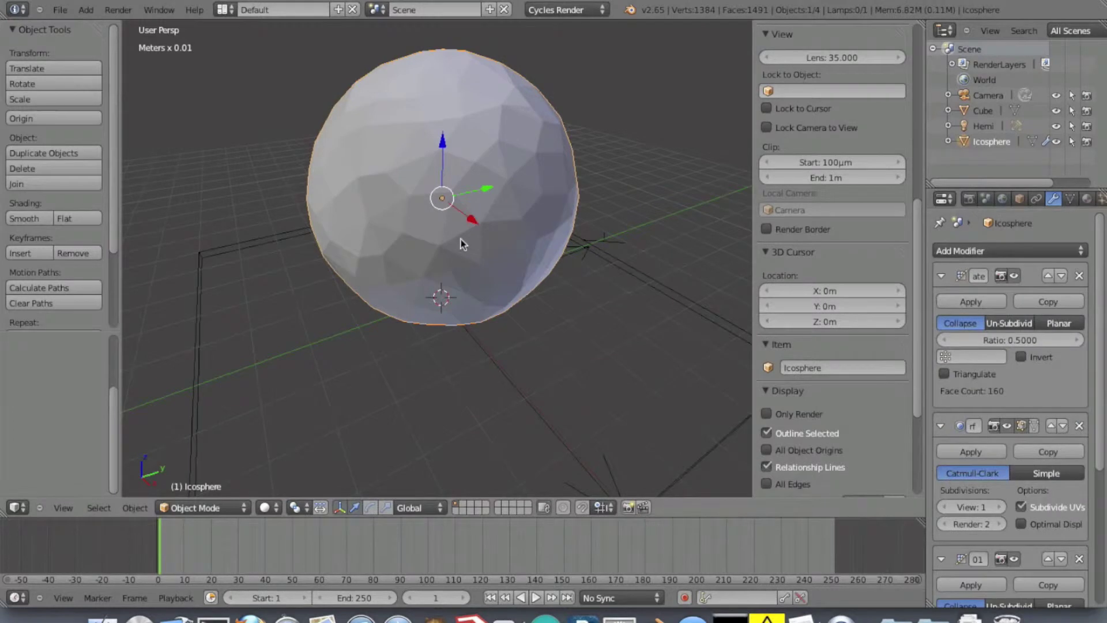
- Examine the bevelled facet edges of the icosphere up close from several sides
scroll(473, 205, up, 6)
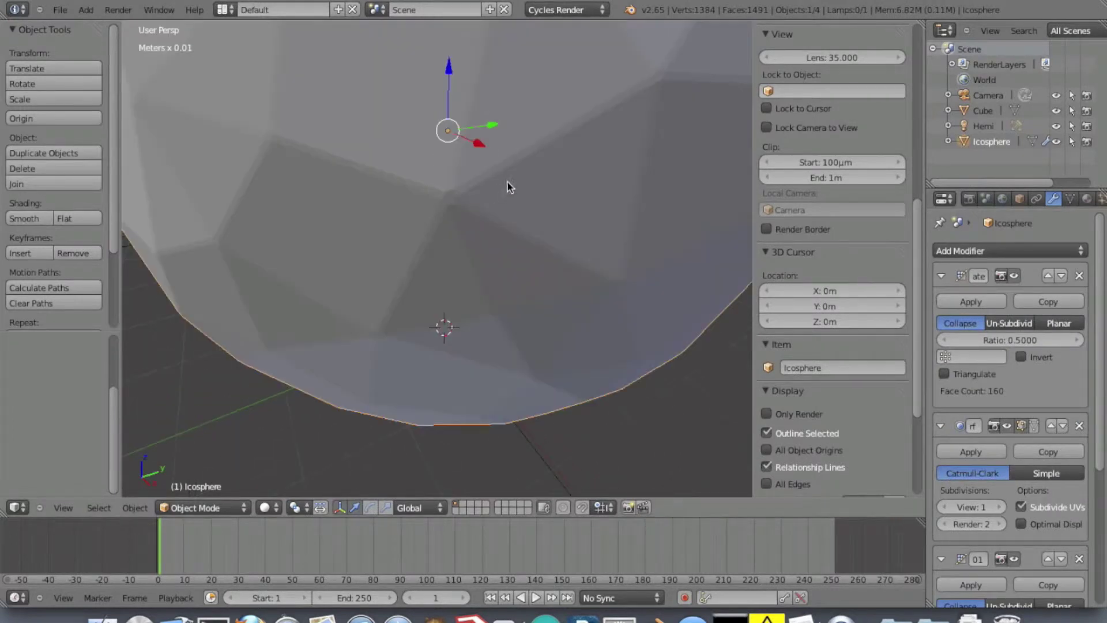
scroll(522, 182, down, 2)
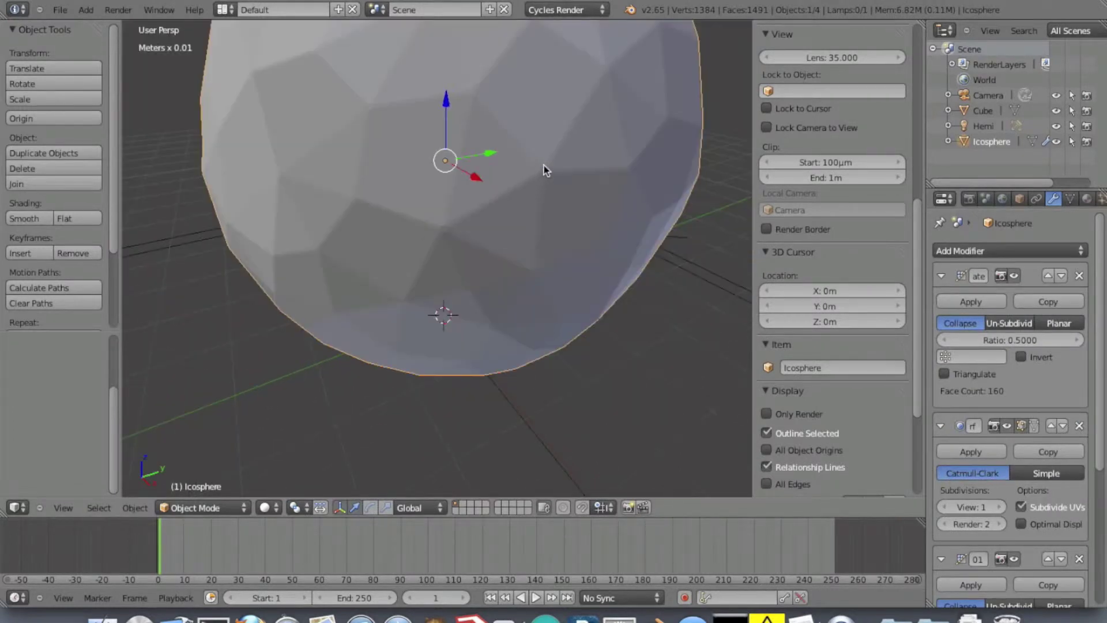
scroll(573, 175, up, 3)
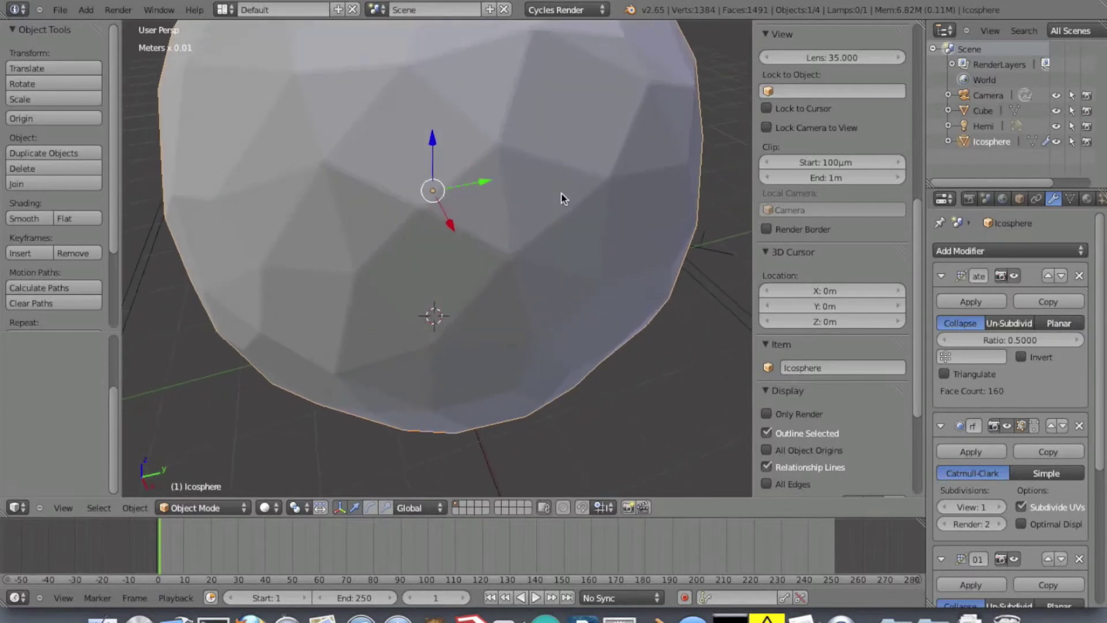
middle_drag(563, 200, 597, 206)
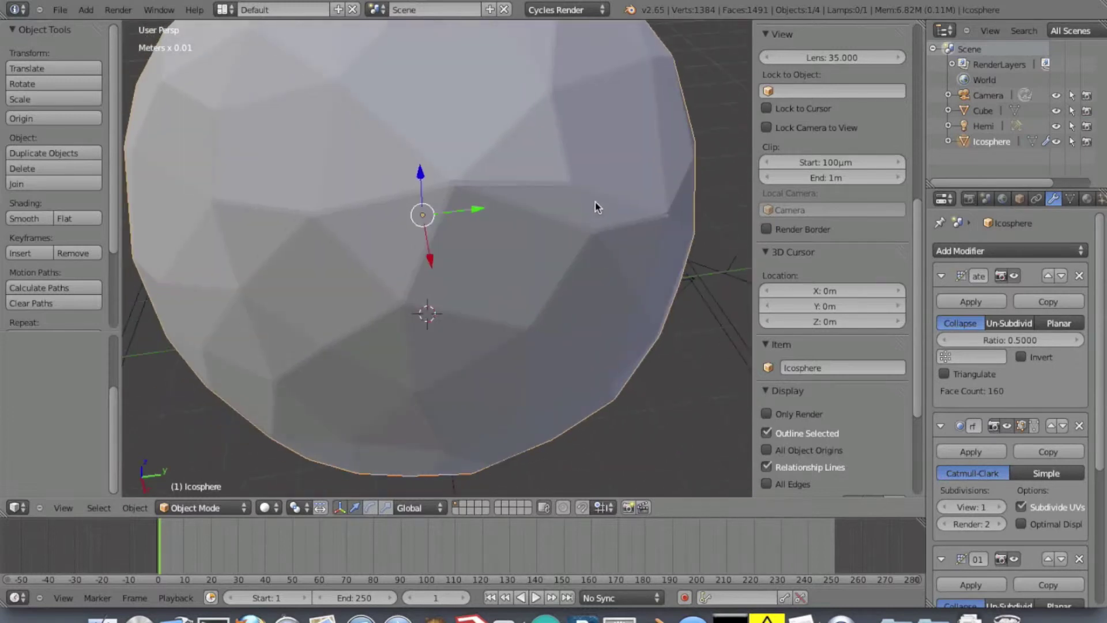
middle_drag(514, 226, 544, 225)
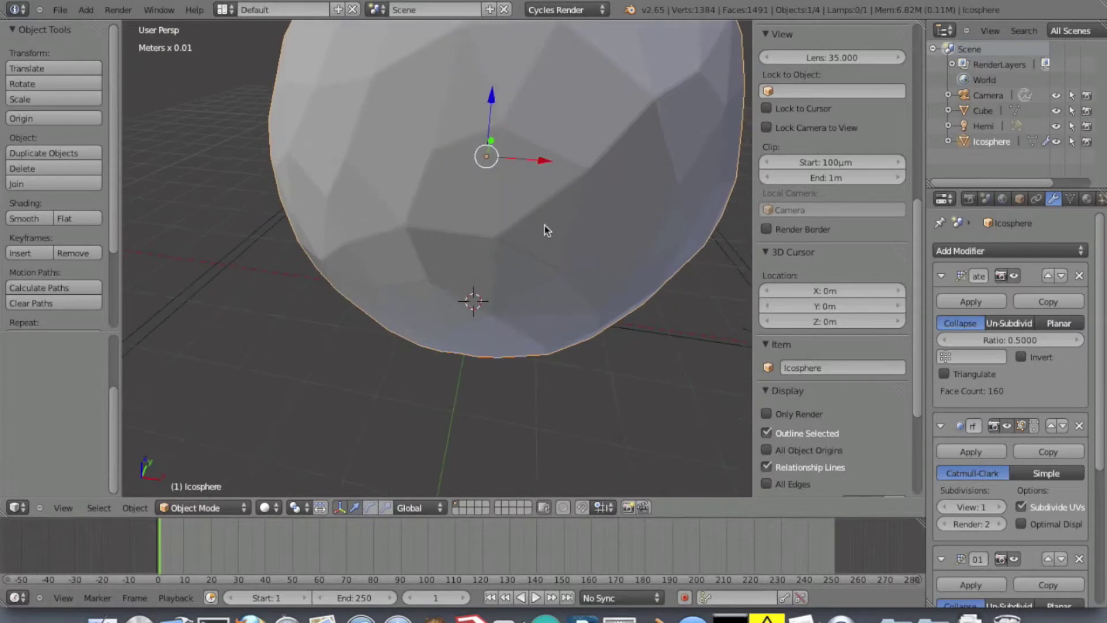
middle_drag(447, 233, 456, 188)
scroll(453, 183, down, 2)
mouse_move(377, 210)
middle_down()
mouse_move(499, 217)
mouse_move(403, 220)
mouse_move(414, 201)
middle_up()
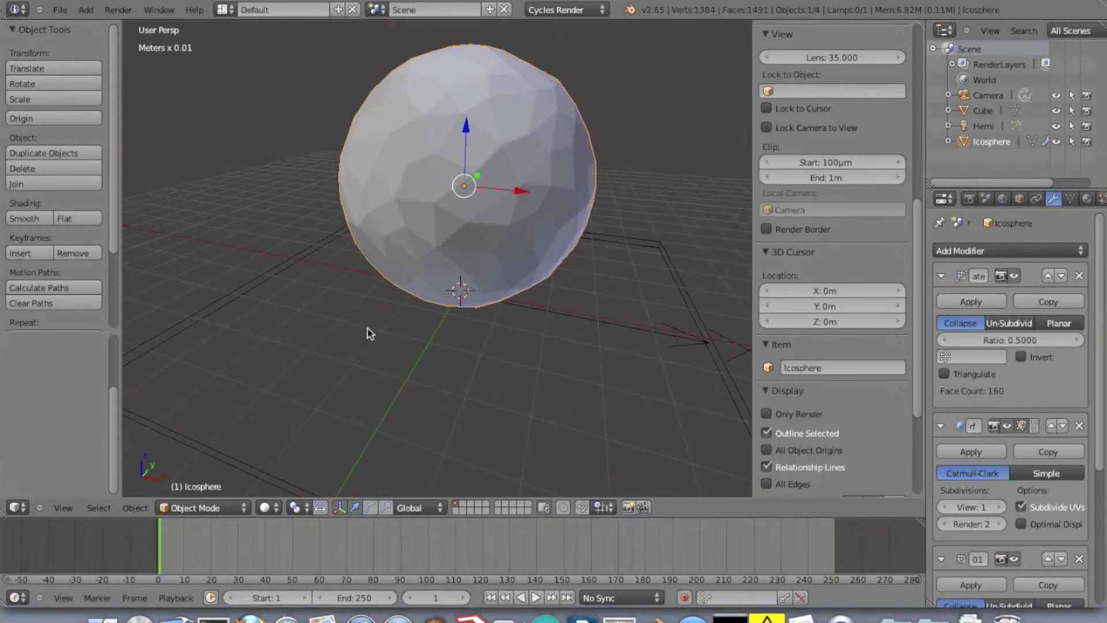
- Add a cylinder with 48 vertices, a radius of 15 mm and a depth of 20 mm
click(94, 11)
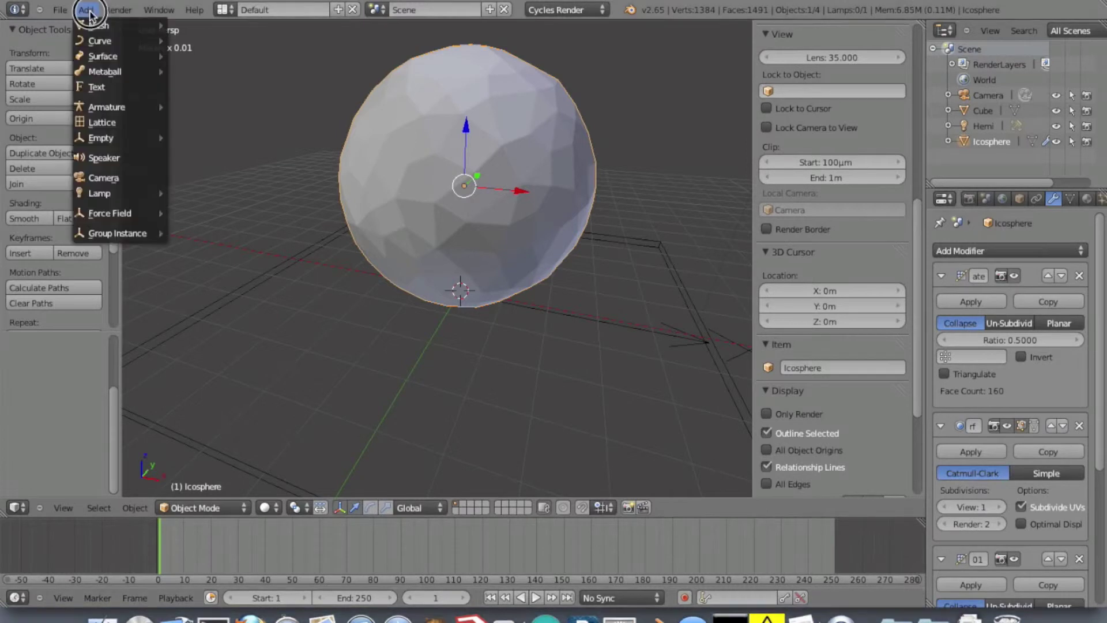
mouse_move(98, 29)
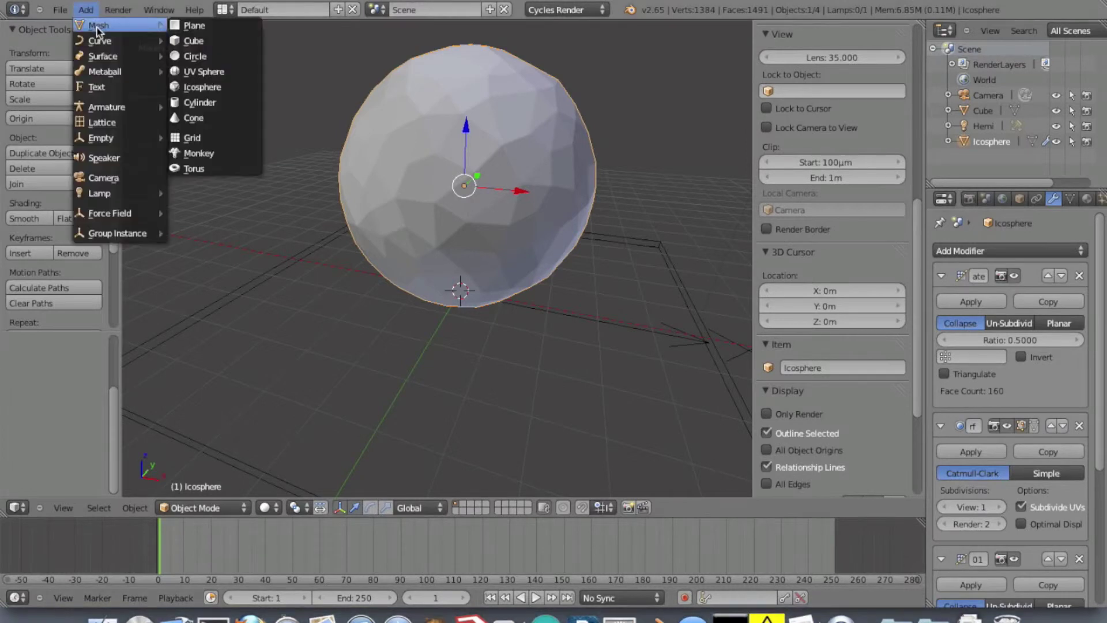
click(199, 103)
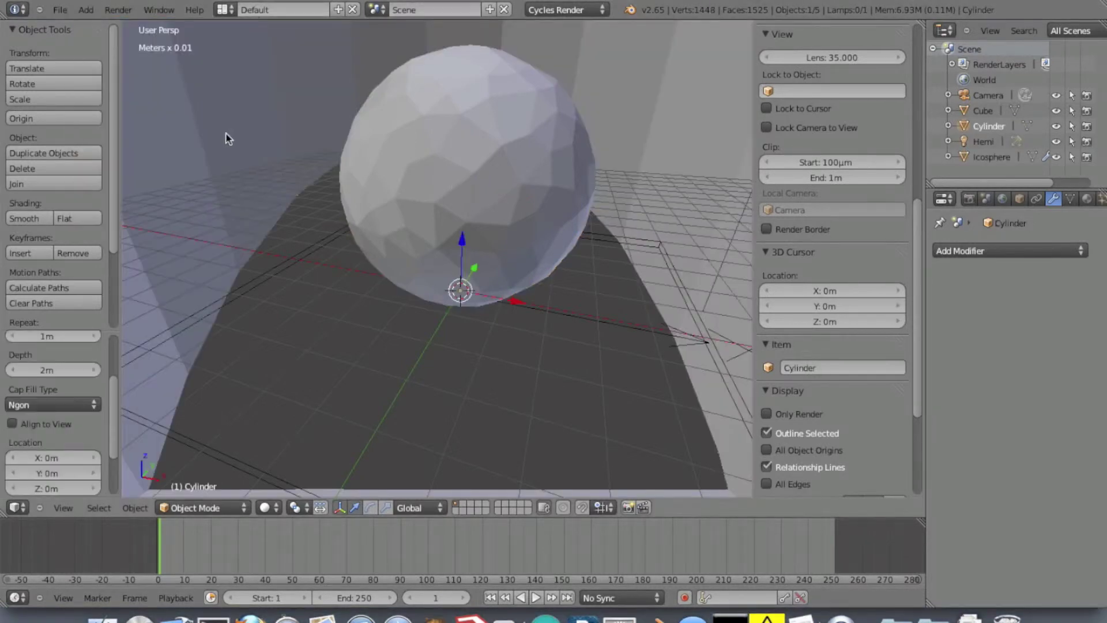
click(111, 403)
drag(111, 403, 113, 352)
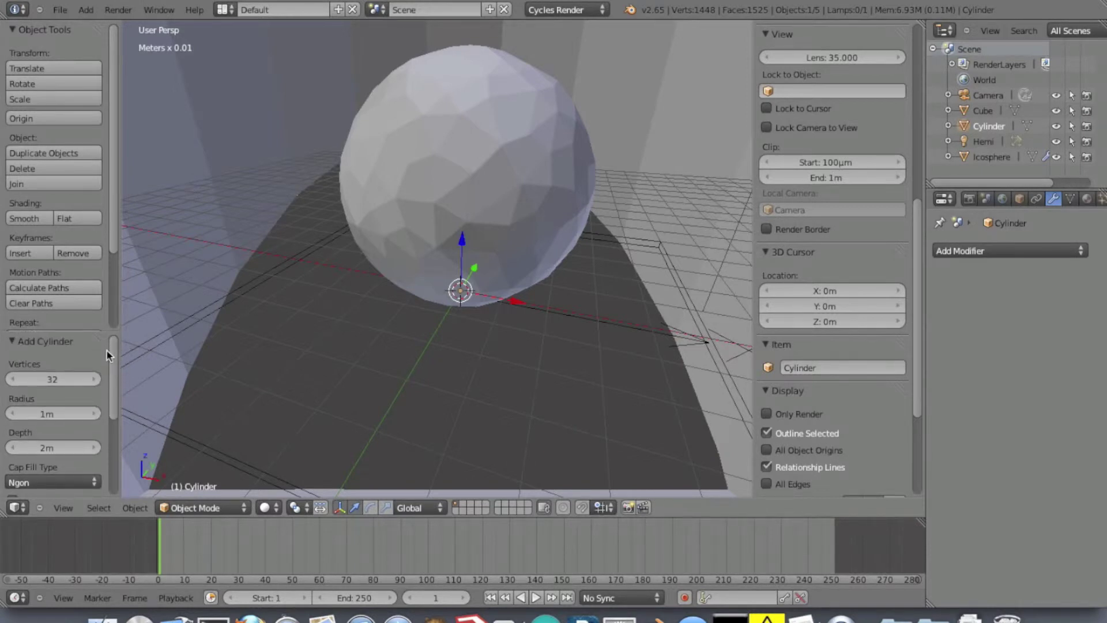
click(65, 378)
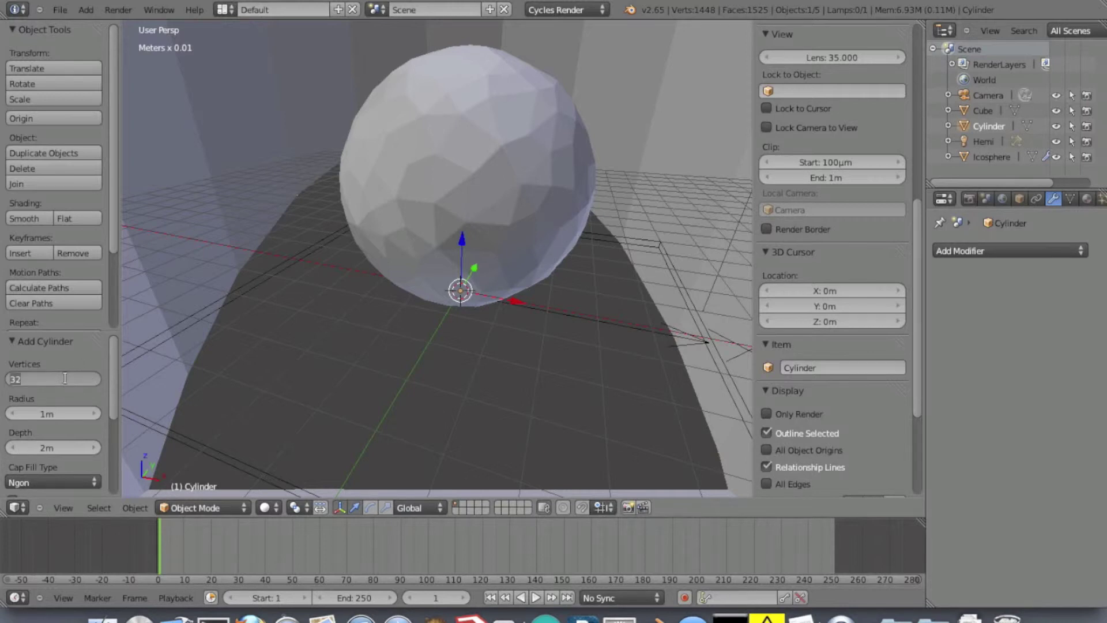
text(48)
key(Tab)
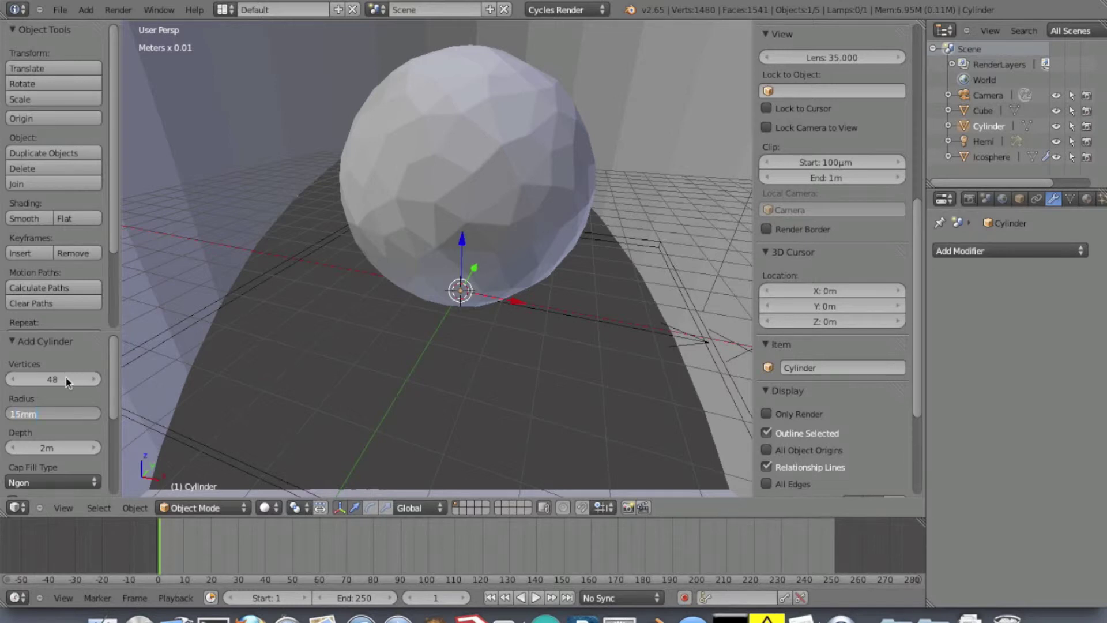
key(Return)
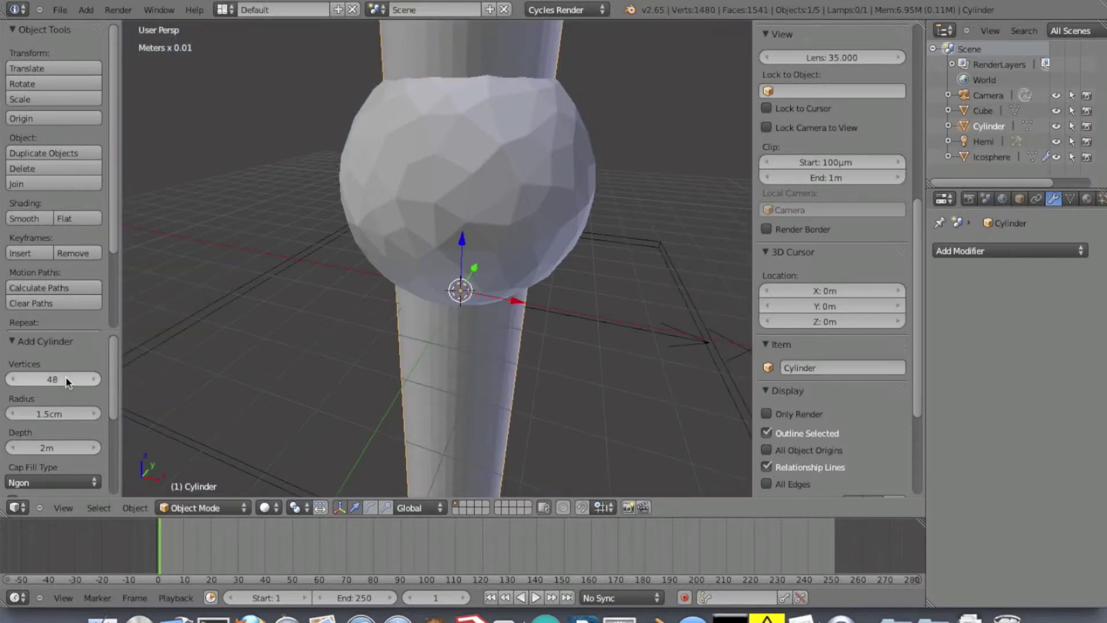
click(61, 448)
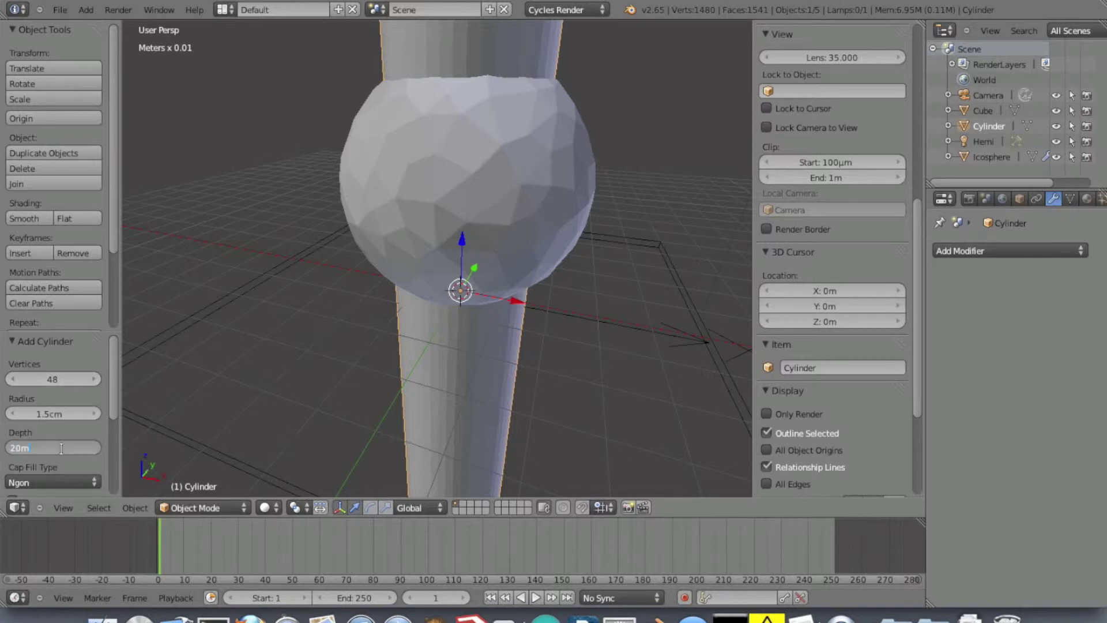
text(20mm)
key(Return)
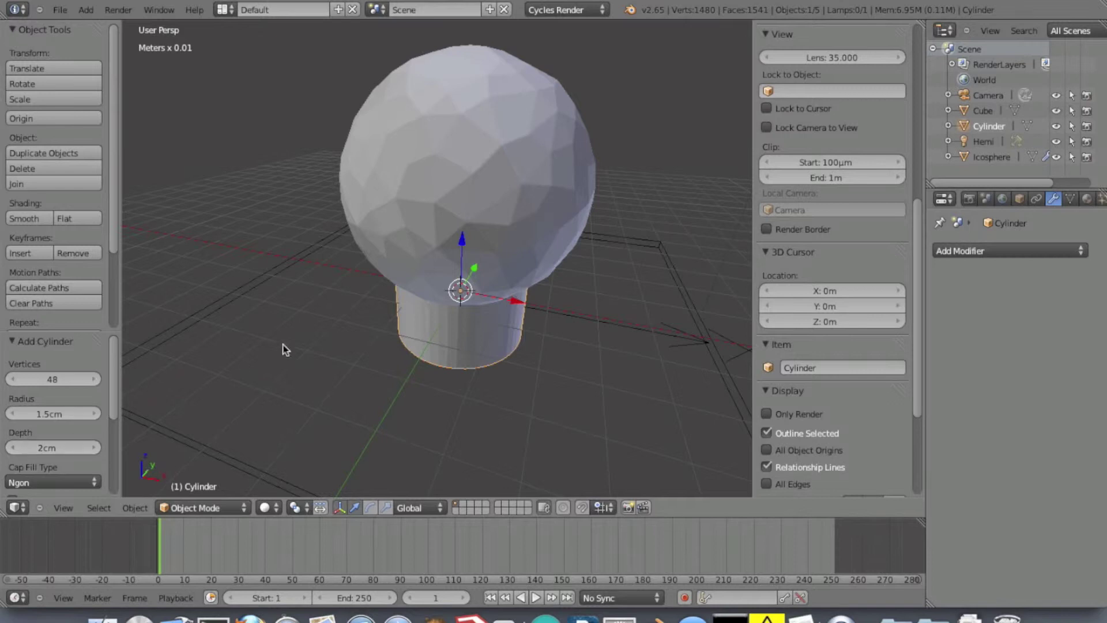
- Set the cylinder's Z location to 10 mm so that its base rests on the grid
middle_drag(615, 312, 615, 290)
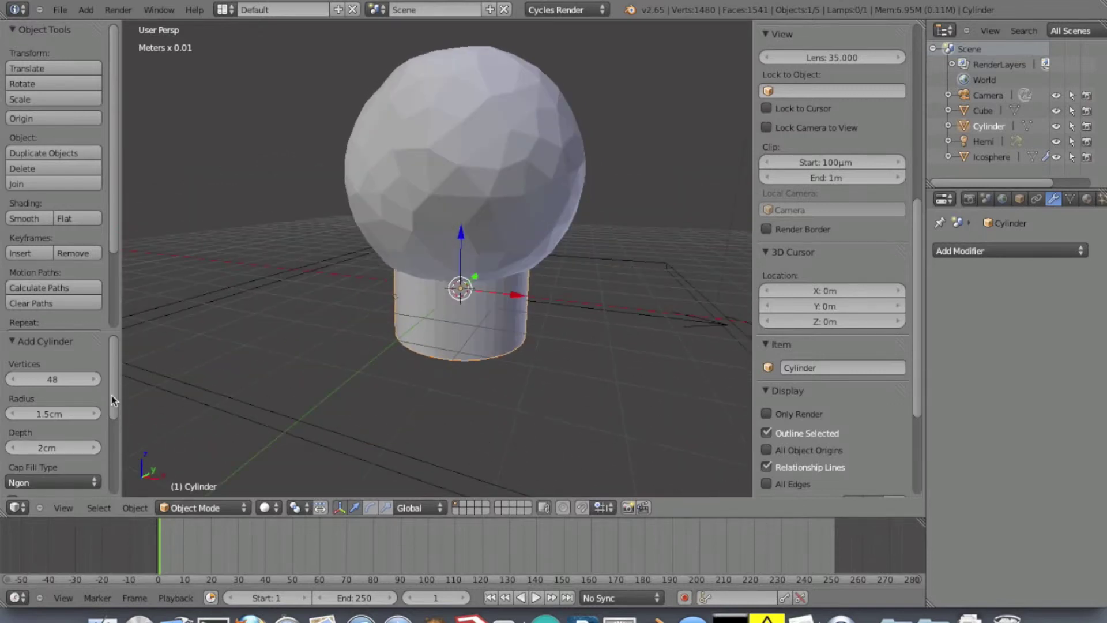
drag(114, 400, 111, 469)
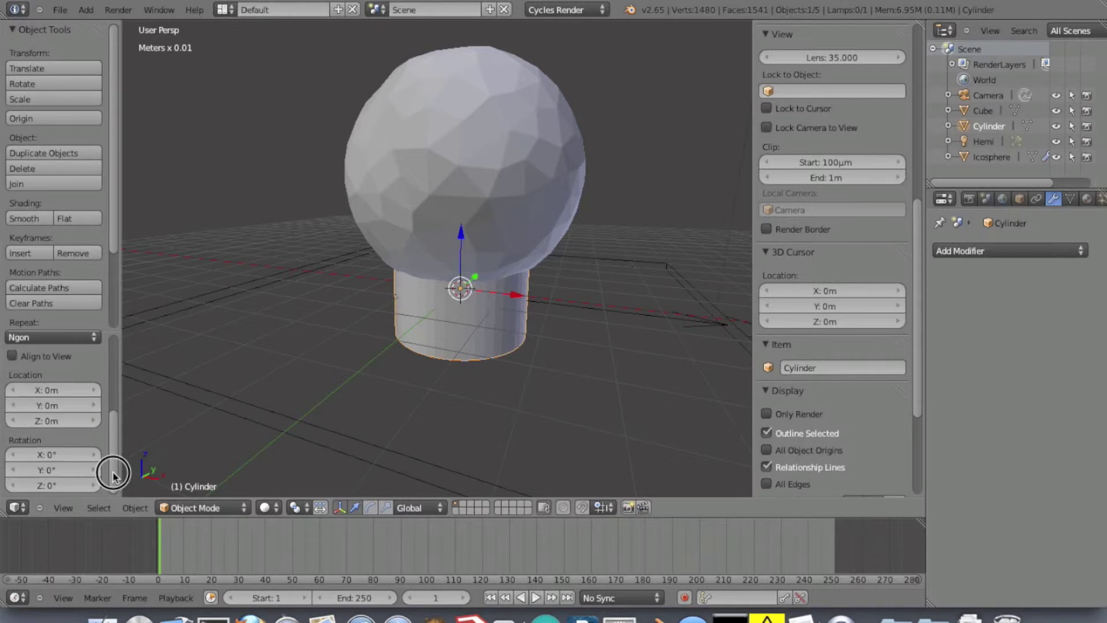
click(70, 421)
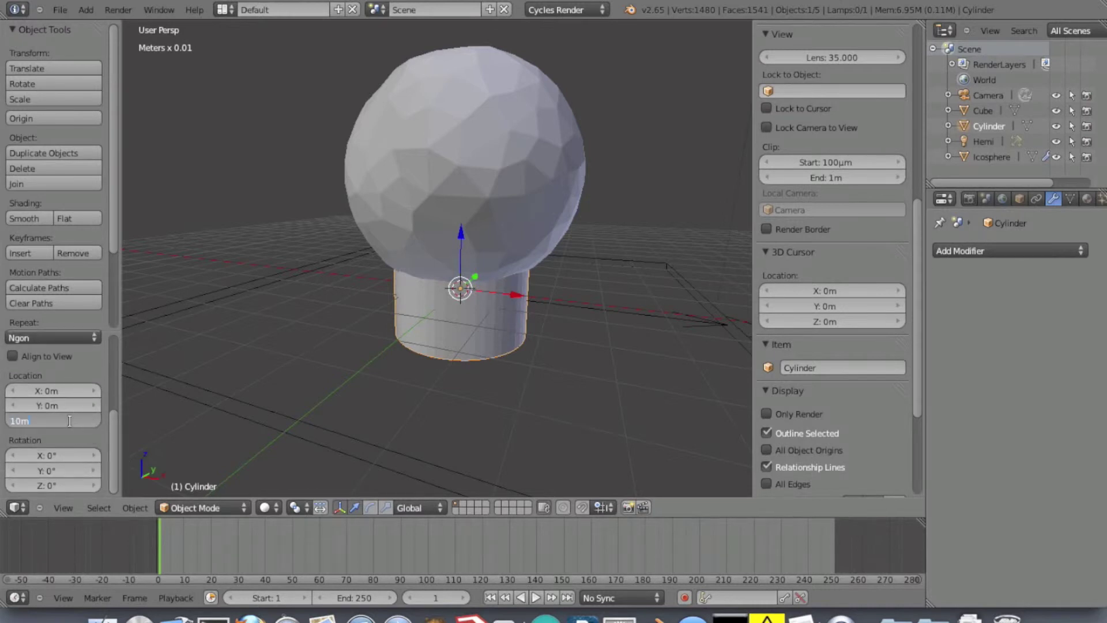
key(Return)
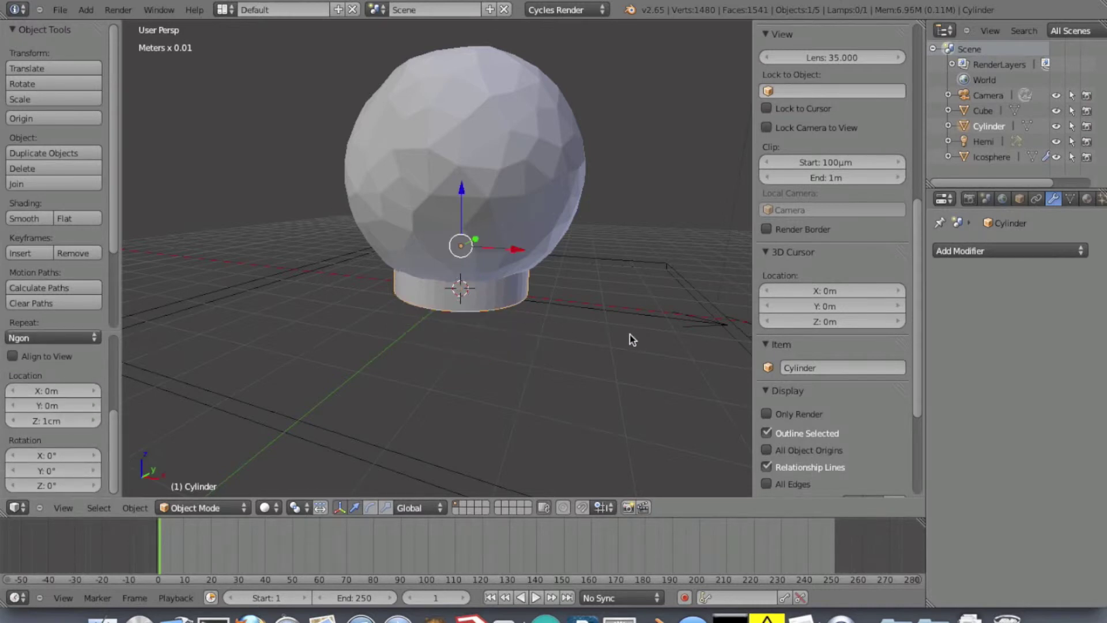
- Raise the icosphere slightly along the Z axis so more of the cylinder shows beneath it
middle_drag(629, 335, 569, 329)
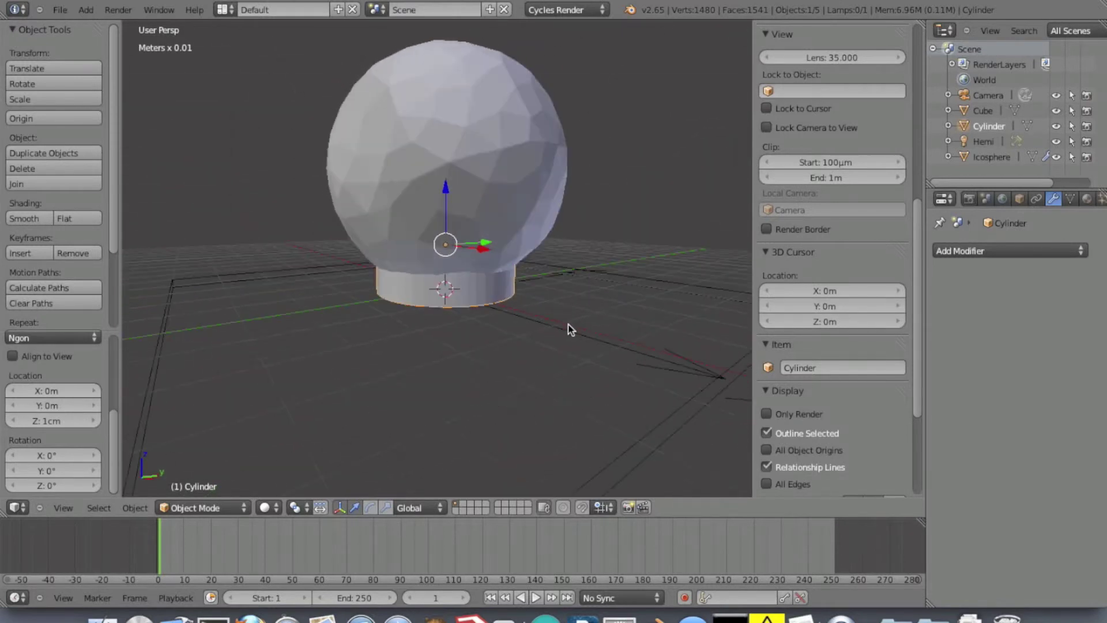
right_click(497, 171)
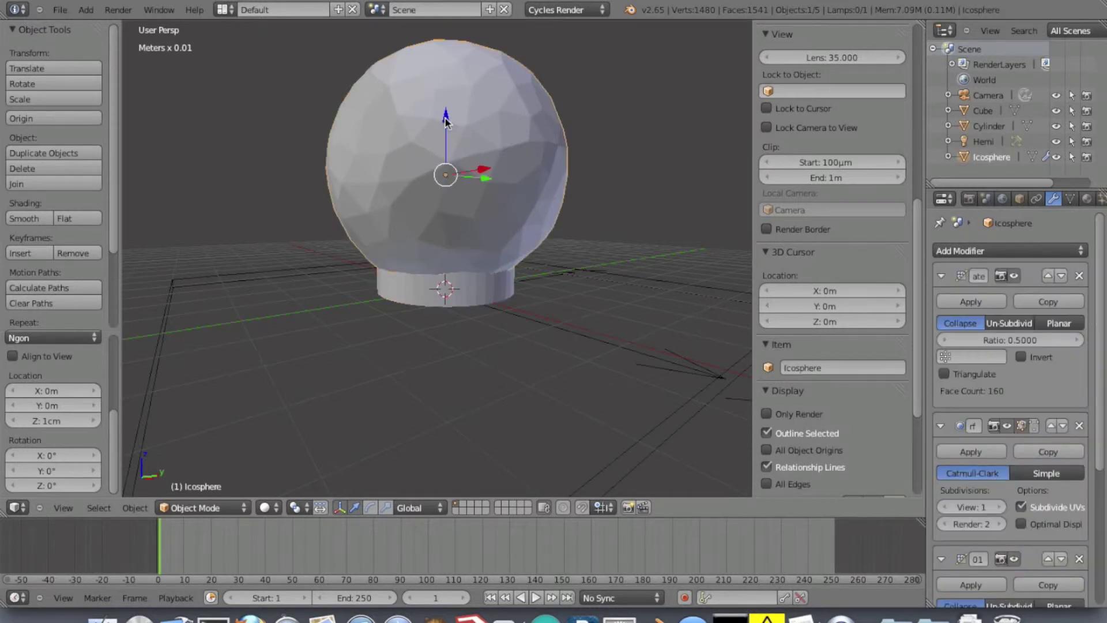
drag(446, 121, 446, 108)
mouse_move(615, 274)
middle_down()
mouse_move(428, 274)
mouse_move(422, 247)
mouse_move(395, 274)
mouse_move(514, 247)
mouse_move(601, 276)
middle_up()
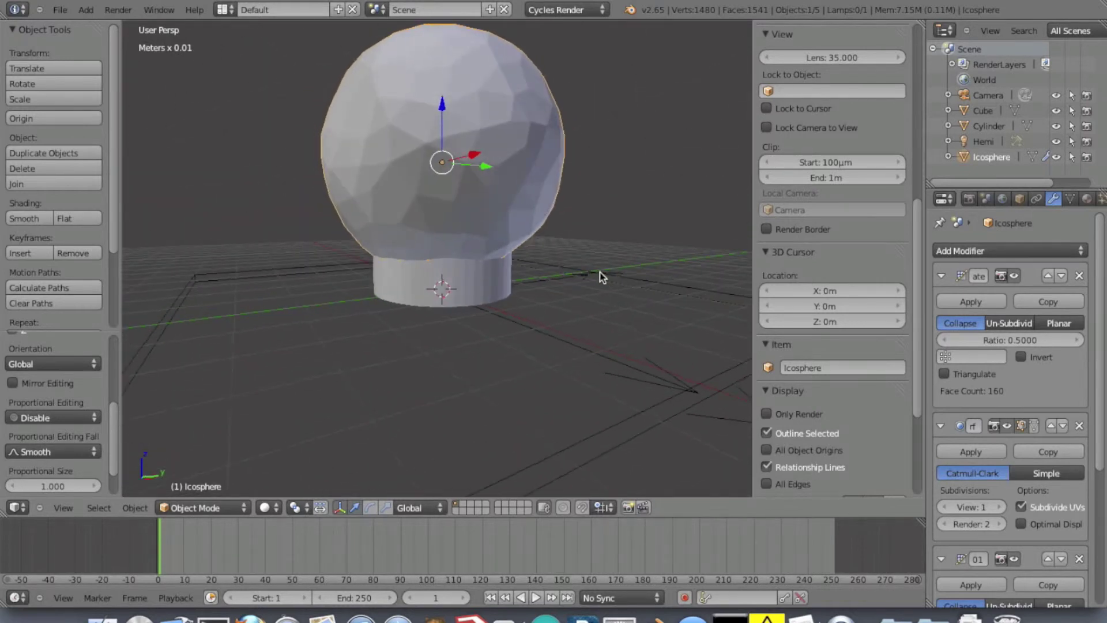
- Add a torus mesh at the base of the cylinder
click(86, 10)
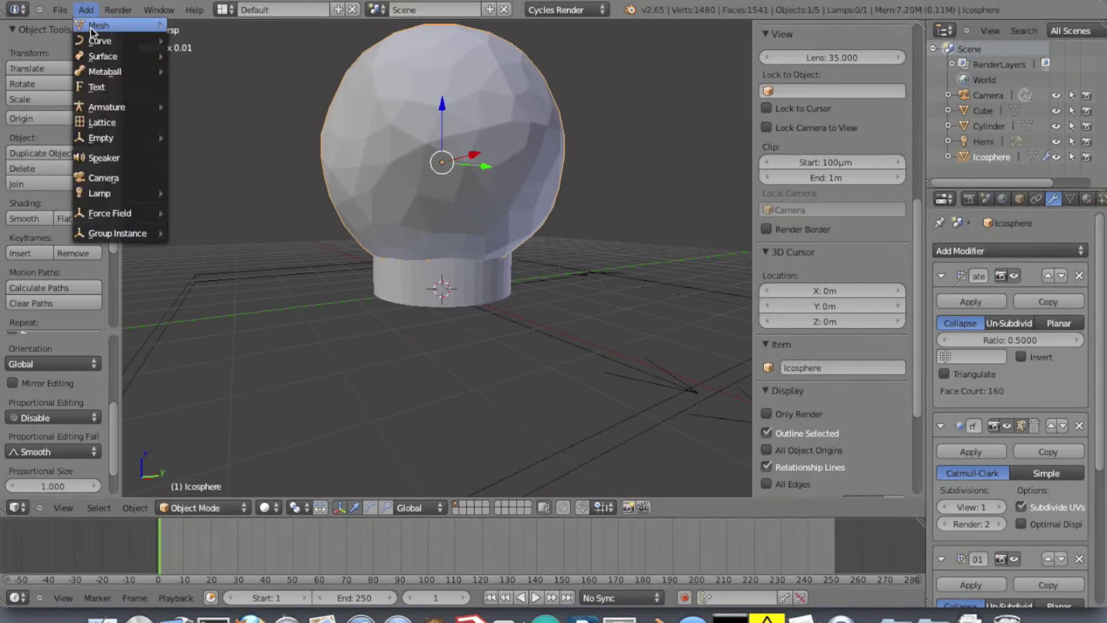
mouse_move(92, 29)
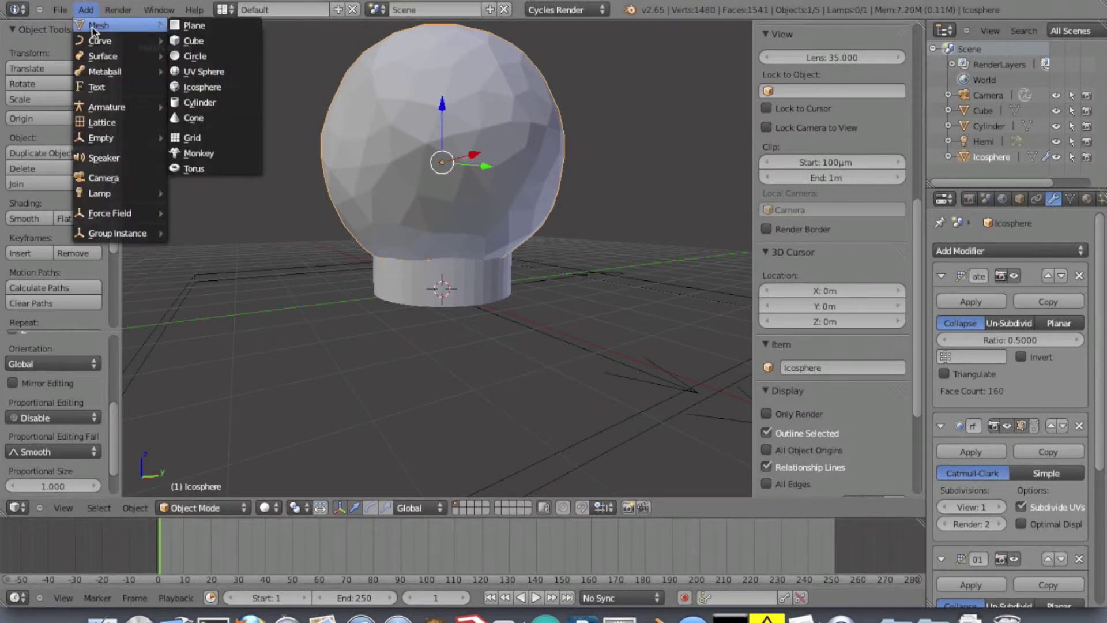
click(203, 172)
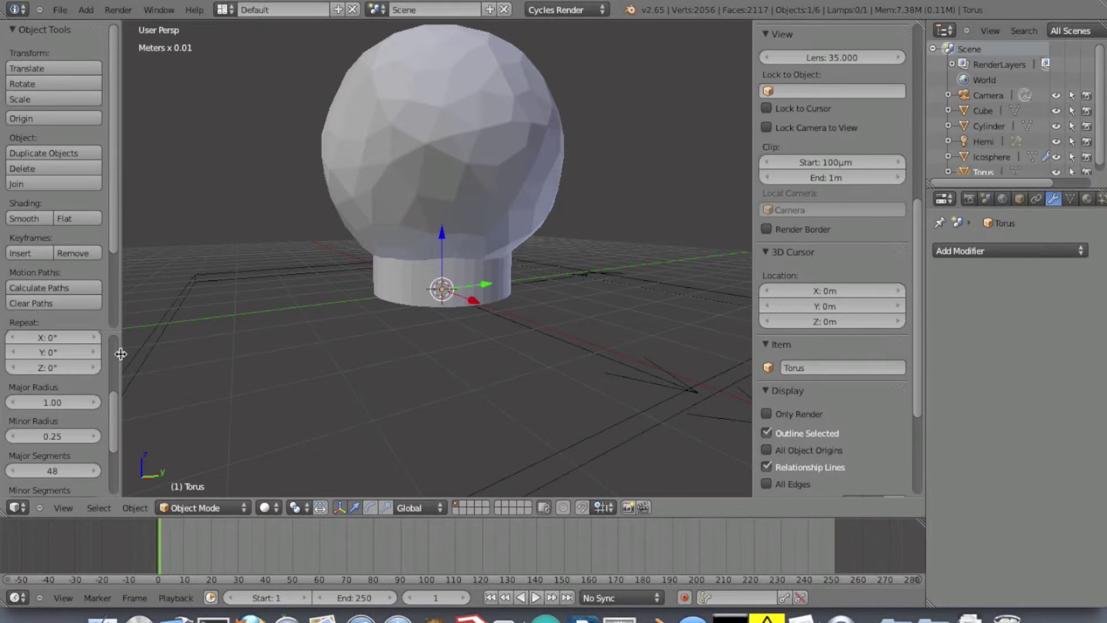
- Set the torus's major radius to 1.42 and its minor radius to 0.19
mouse_move(119, 407)
mouse_down()
mouse_move(116, 353)
mouse_move(119, 415)
mouse_up()
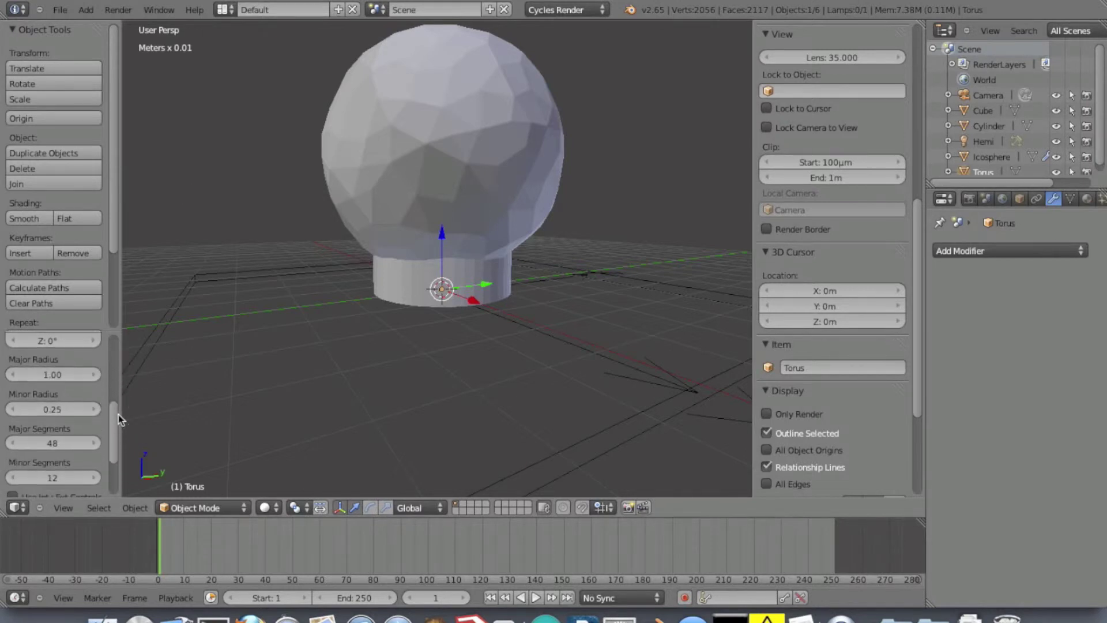
click(95, 377)
click(95, 378)
click(95, 377)
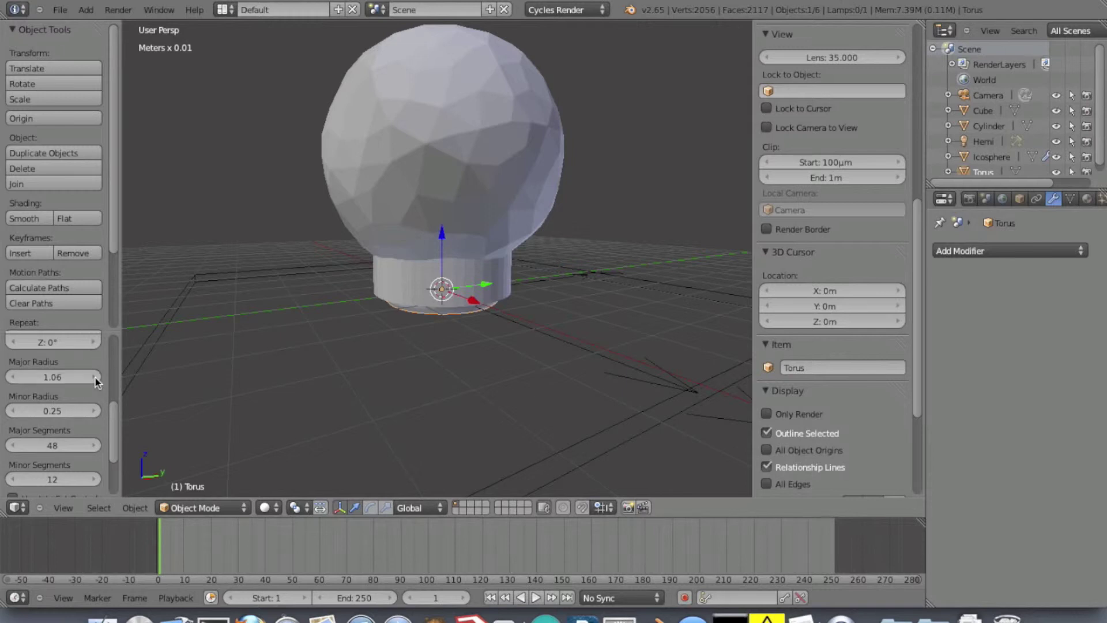
click(95, 377)
click(95, 377)
click(95, 377)
click(95, 378)
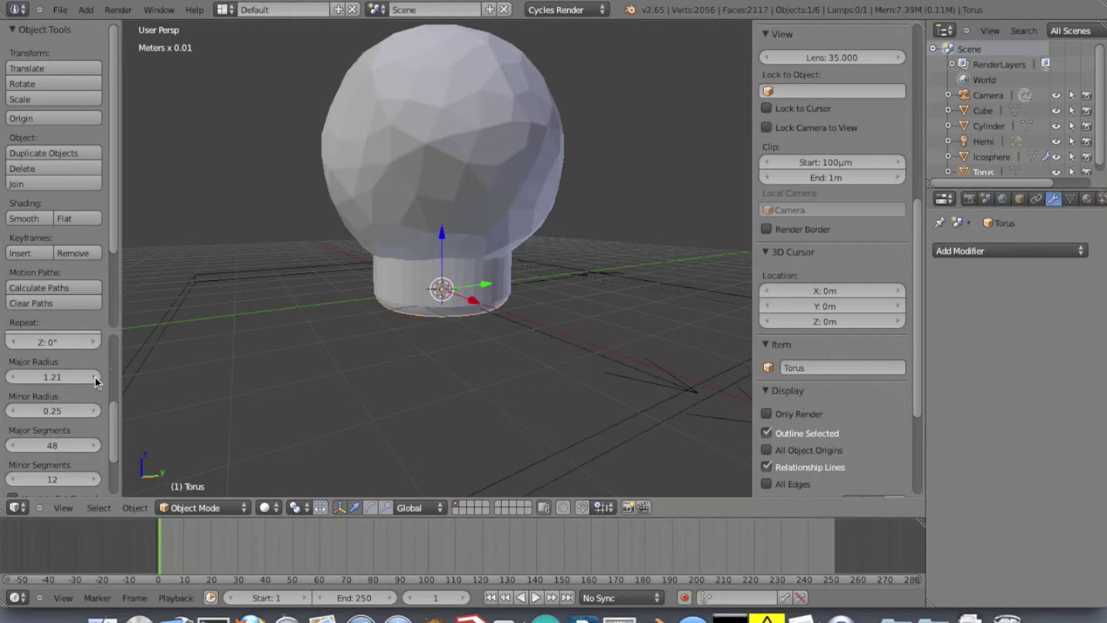
click(95, 377)
click(96, 377)
click(95, 378)
click(95, 378)
click(95, 378)
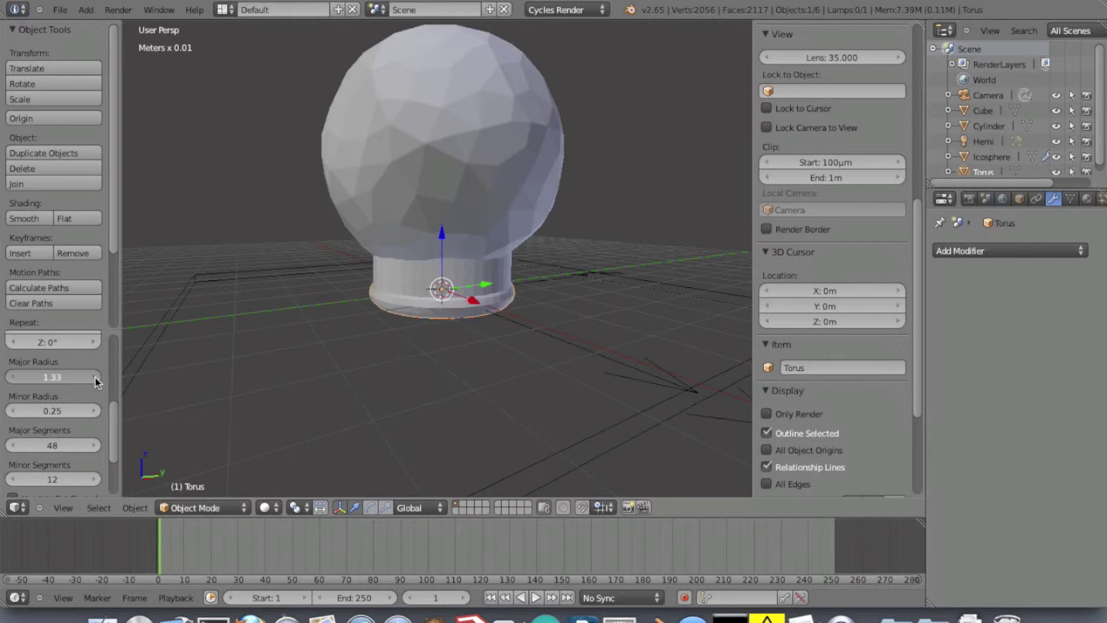
click(95, 378)
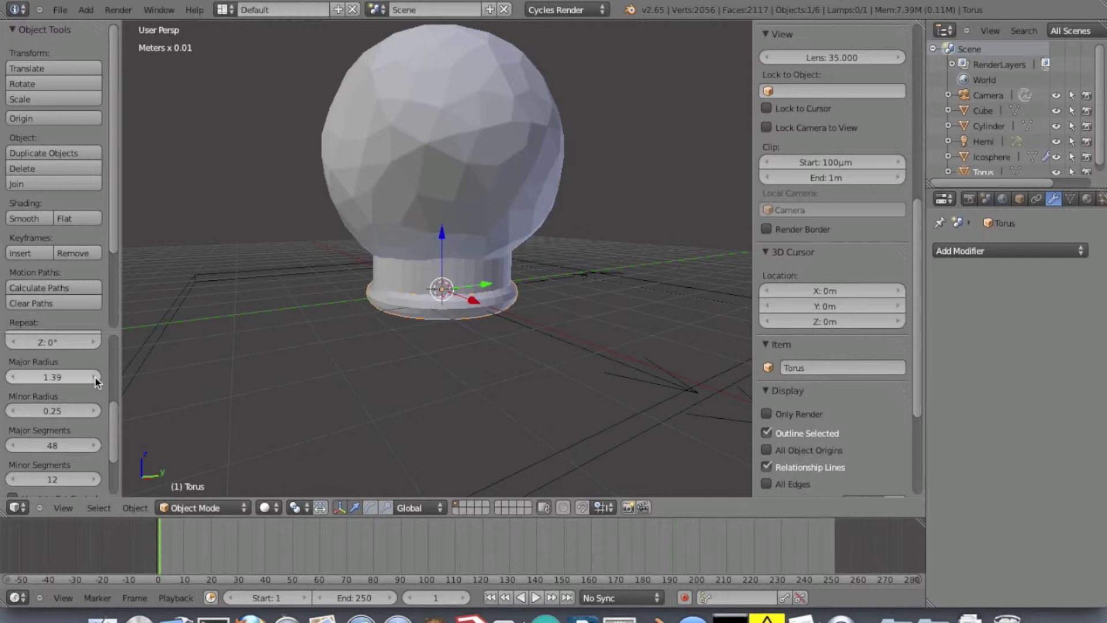
click(95, 377)
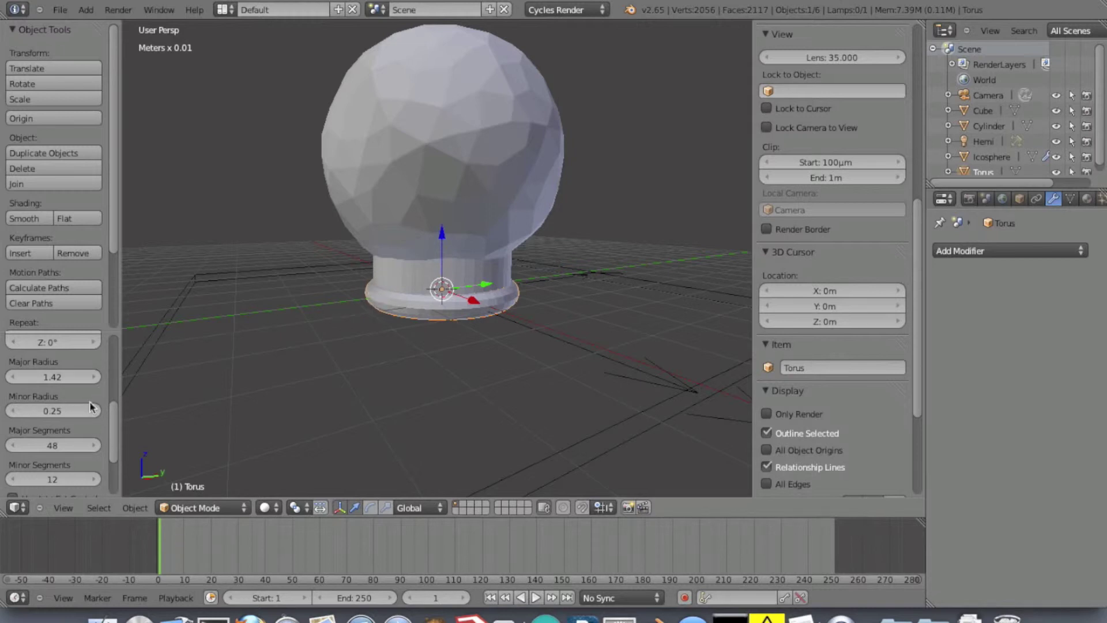
click(16, 412)
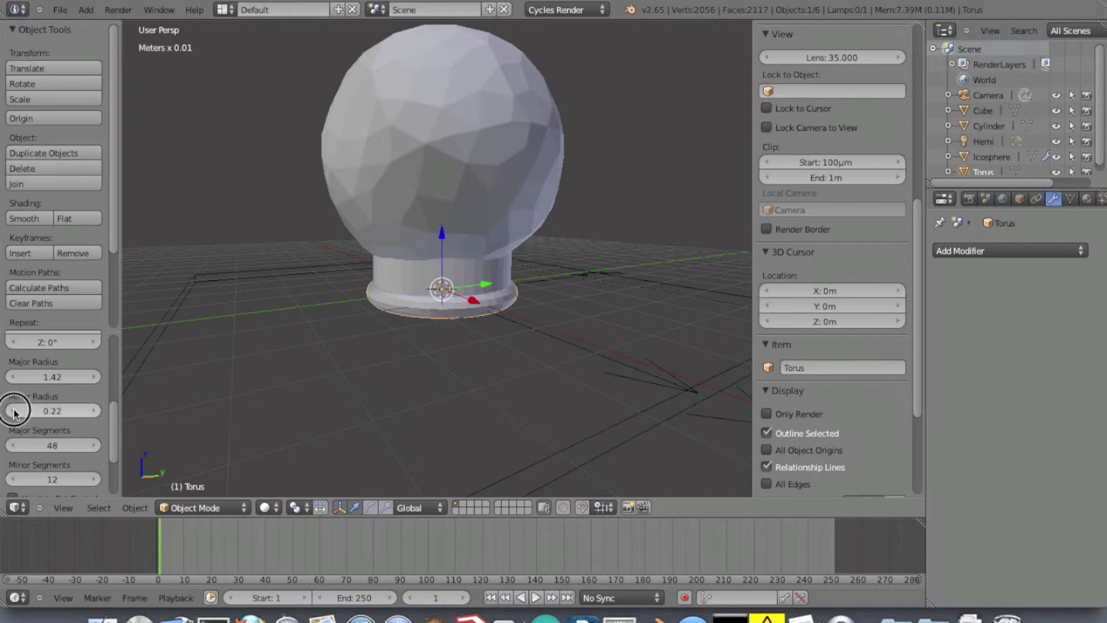
click(16, 412)
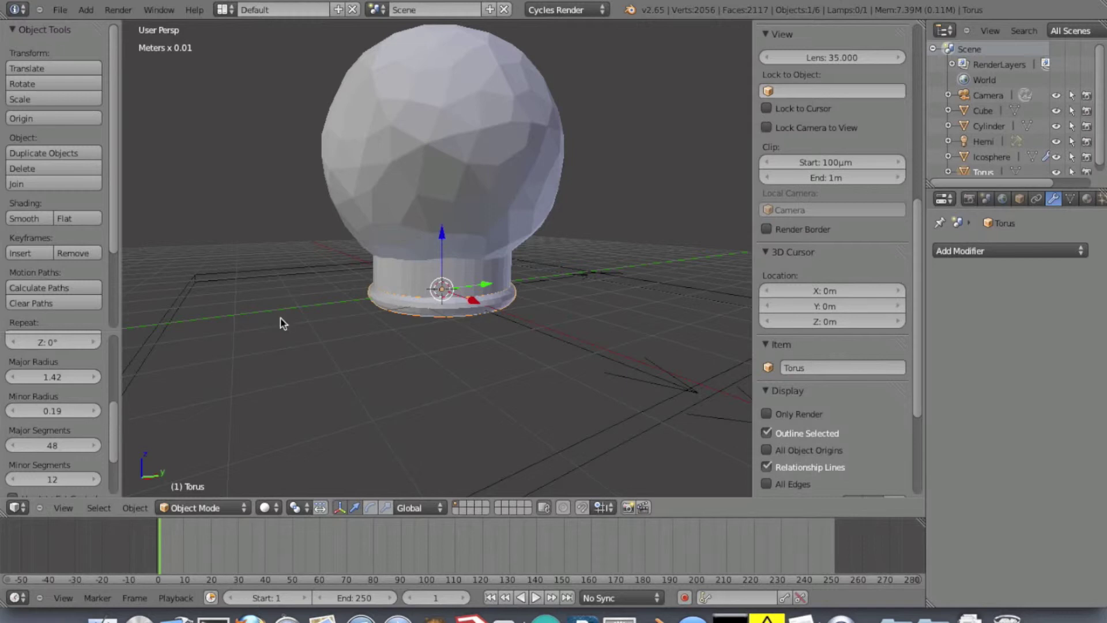
- Move the torus up along the Z axis to the joint between the cylinder and the icosphere, checking the fit from below
drag(441, 239, 441, 196)
middle_drag(534, 313, 627, 319)
middle_drag(388, 319, 384, 237)
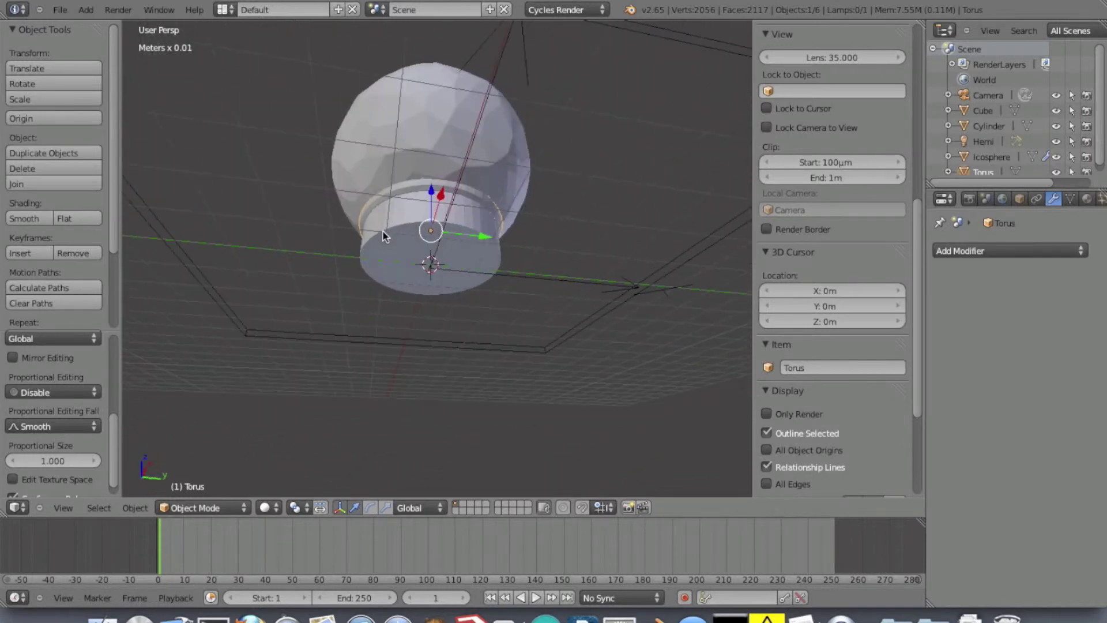
middle_drag(496, 198, 487, 279)
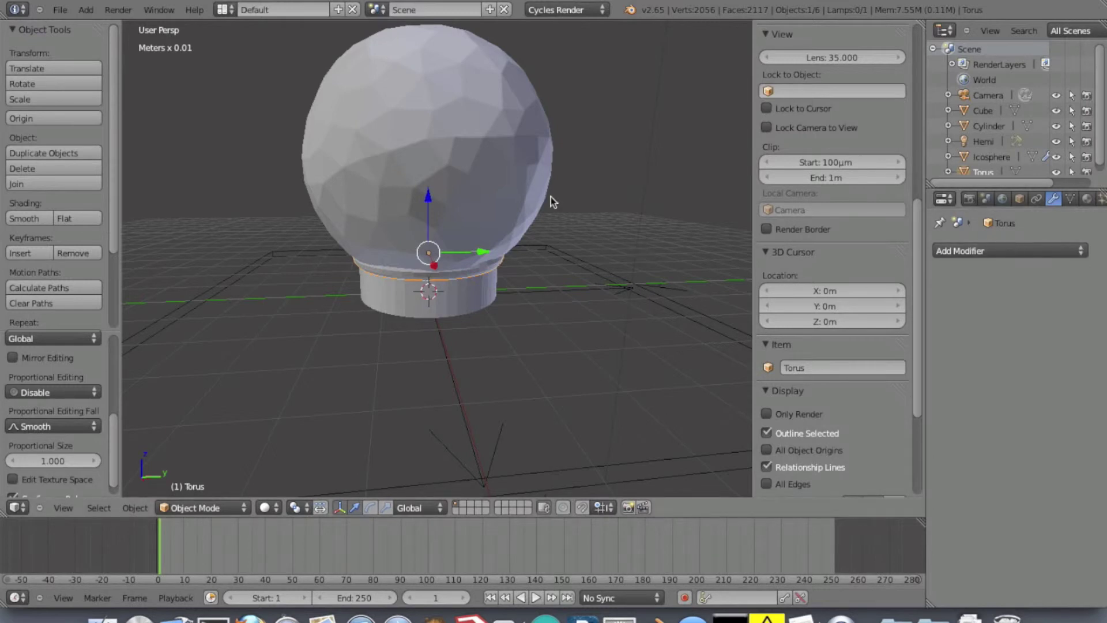
- Apply all of the icosphere's modifiers in stack order: Decimate, Subdivision Surface, second Decimate and Bevel
right_click(498, 167)
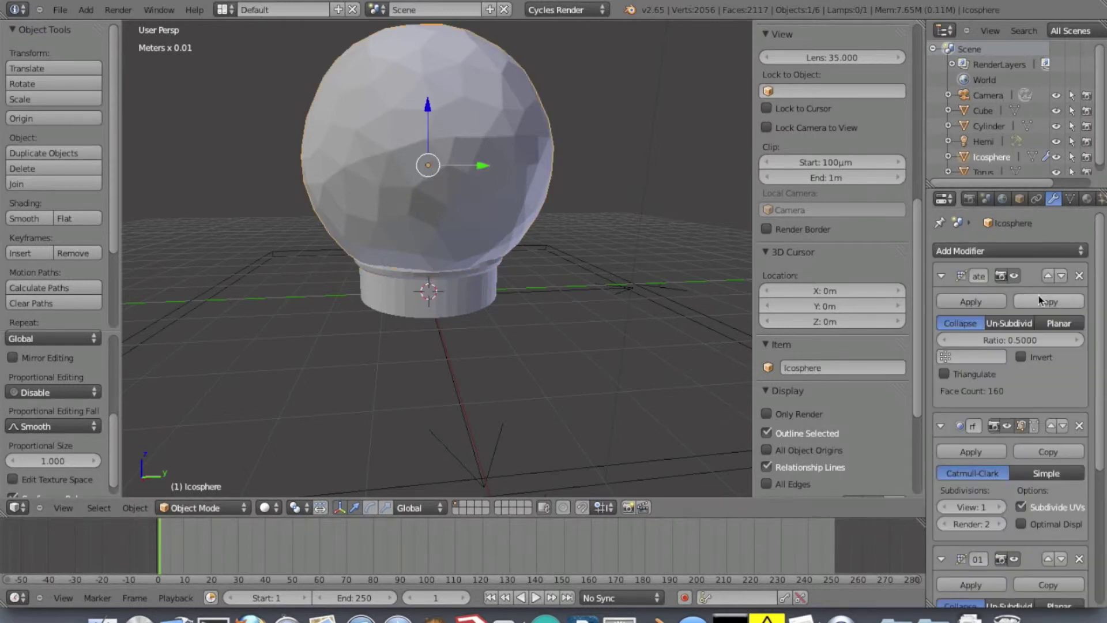
scroll(1098, 257, down, 5)
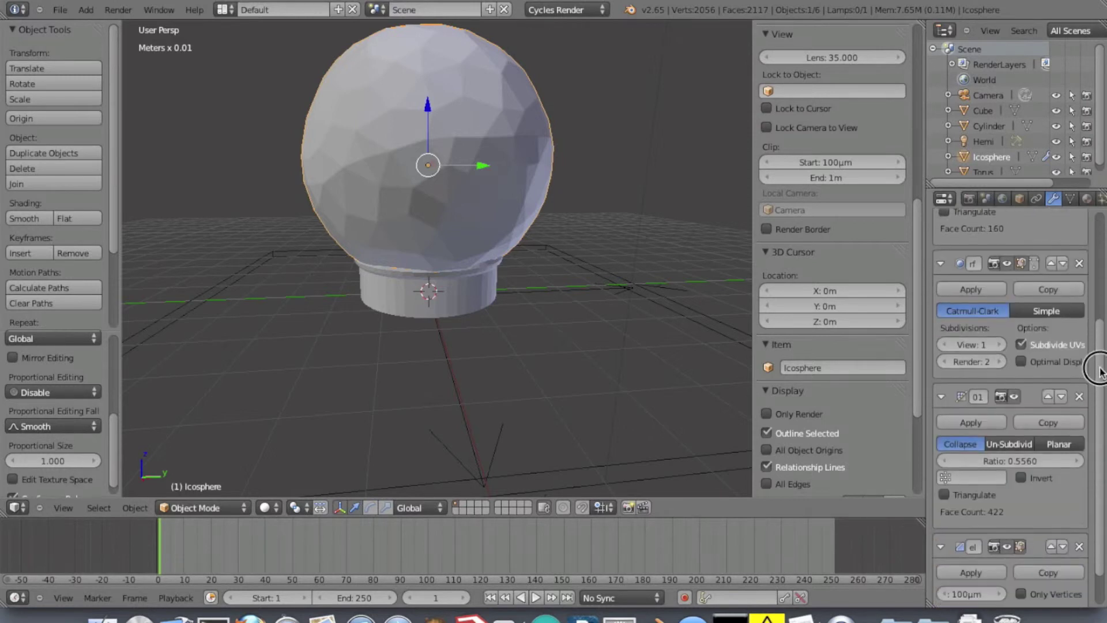
scroll(1098, 257, up, 5)
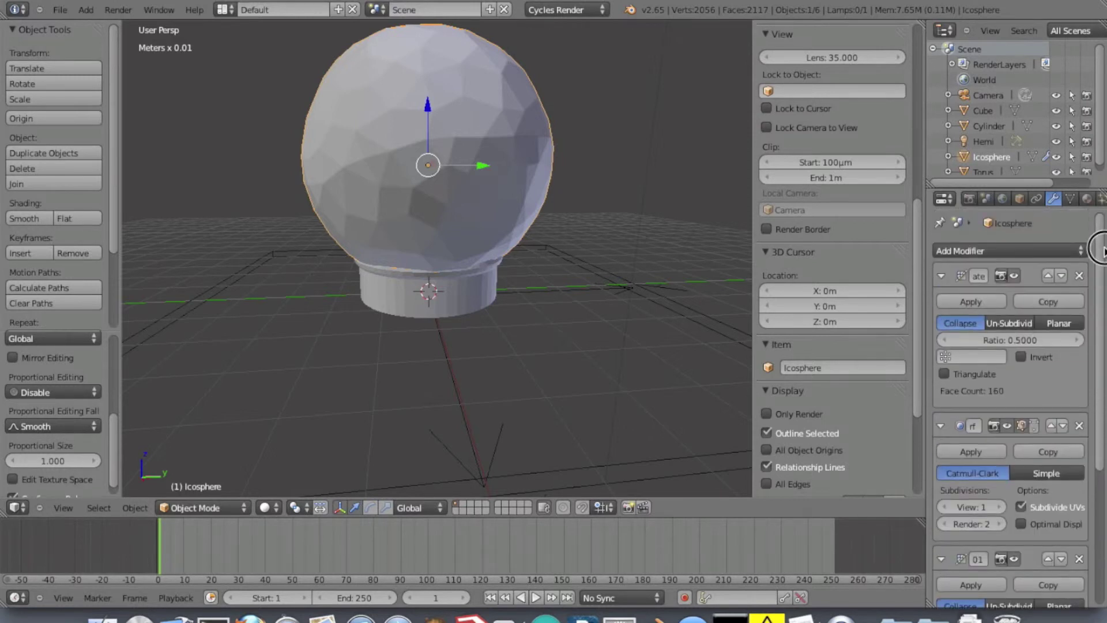
click(971, 301)
click(971, 301)
click(971, 301)
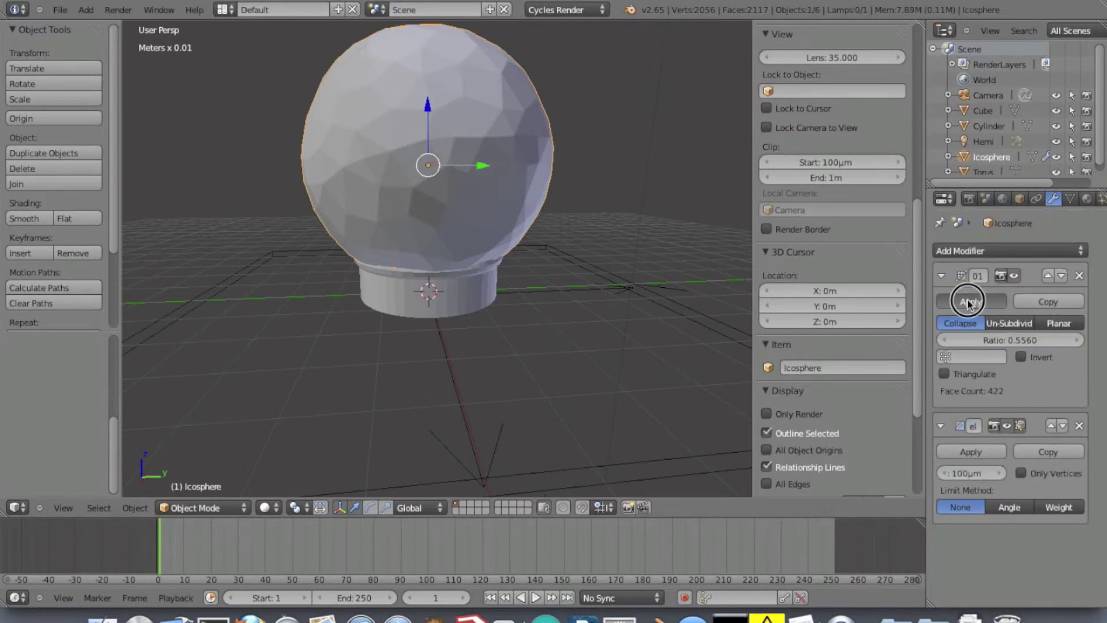
click(971, 302)
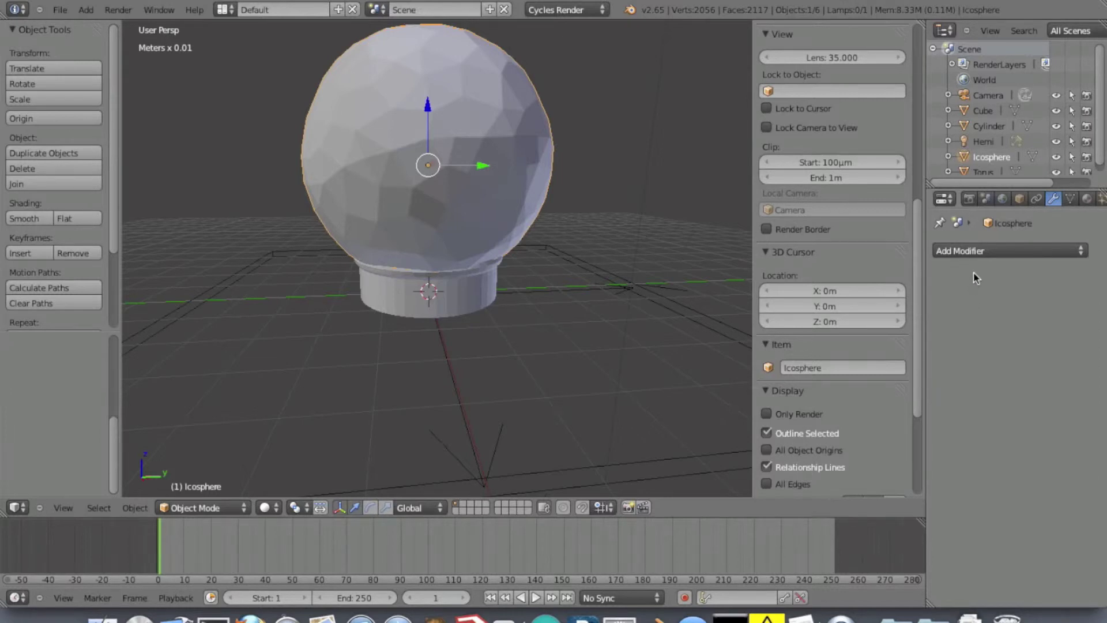
- Add a Boolean modifier to the icosphere that unites it with the cylinder, using the Union operation
click(977, 251)
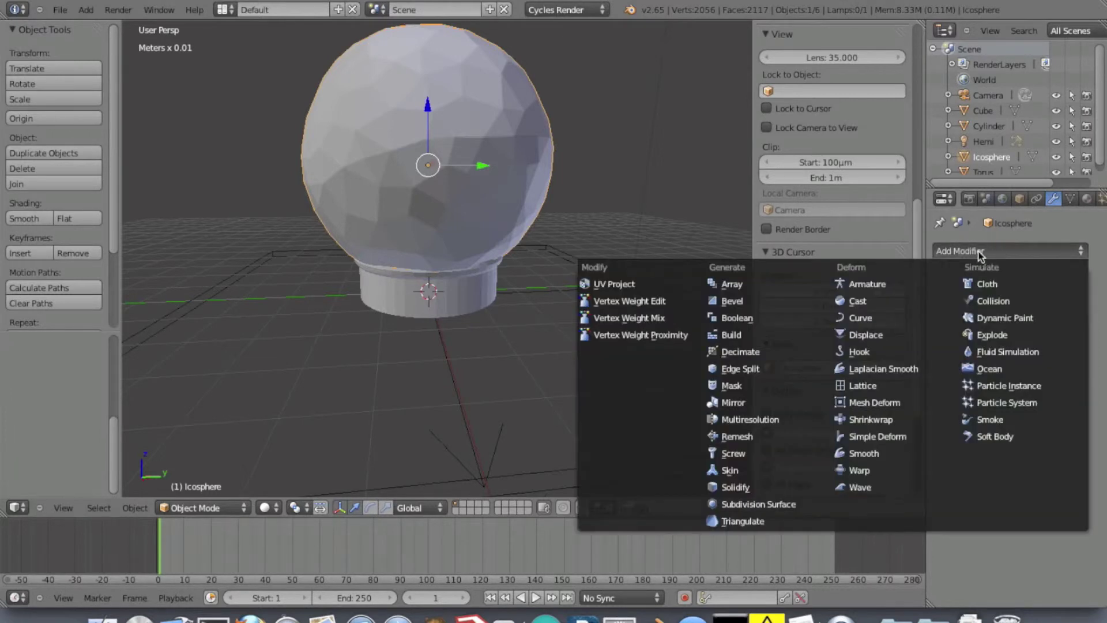
click(752, 318)
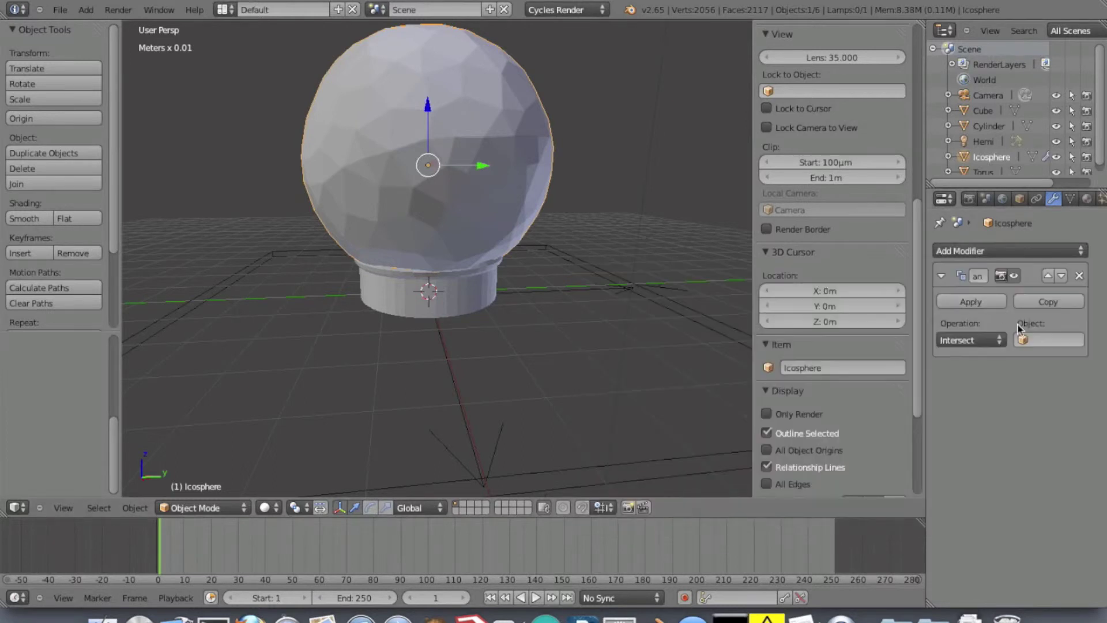
click(1047, 339)
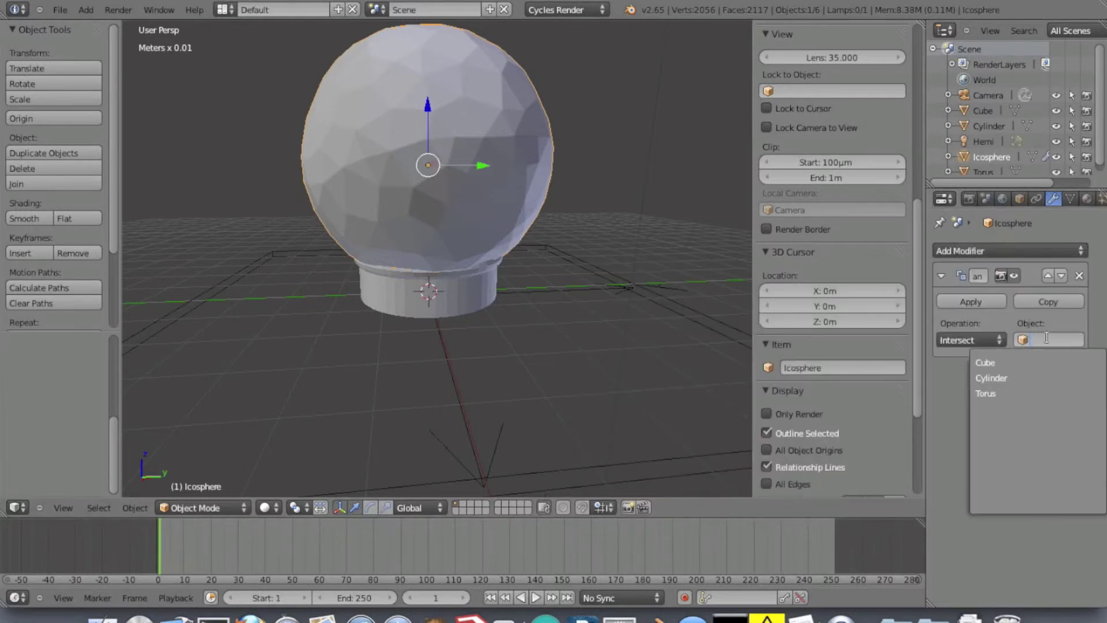
click(1021, 378)
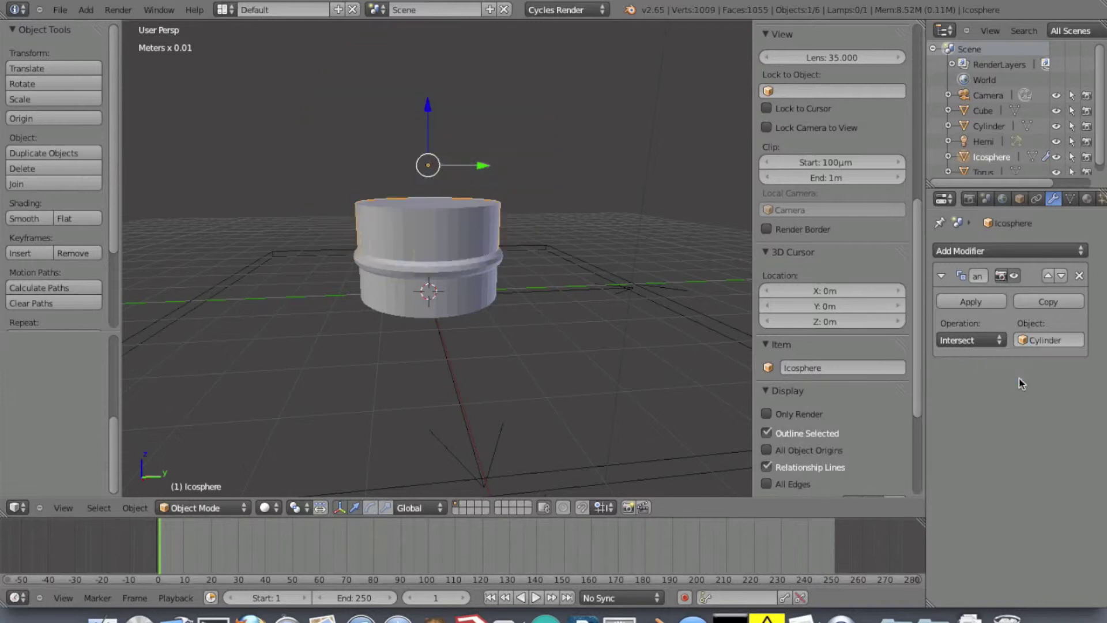
click(973, 339)
click(973, 311)
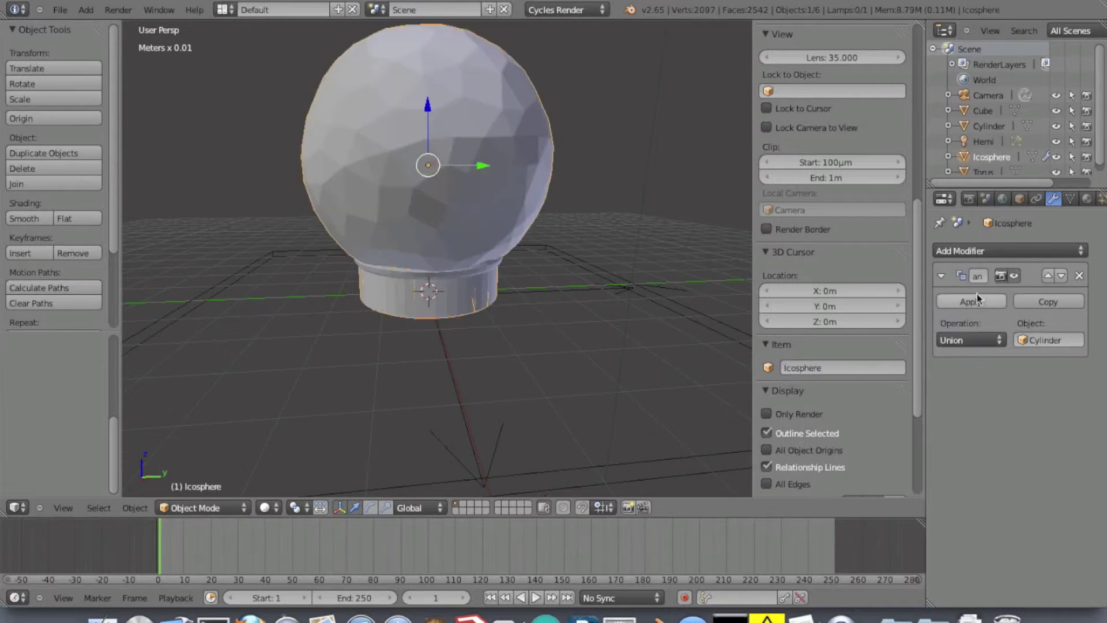
- Add a second Boolean modifier to the icosphere, set to Union with the torus
click(1034, 251)
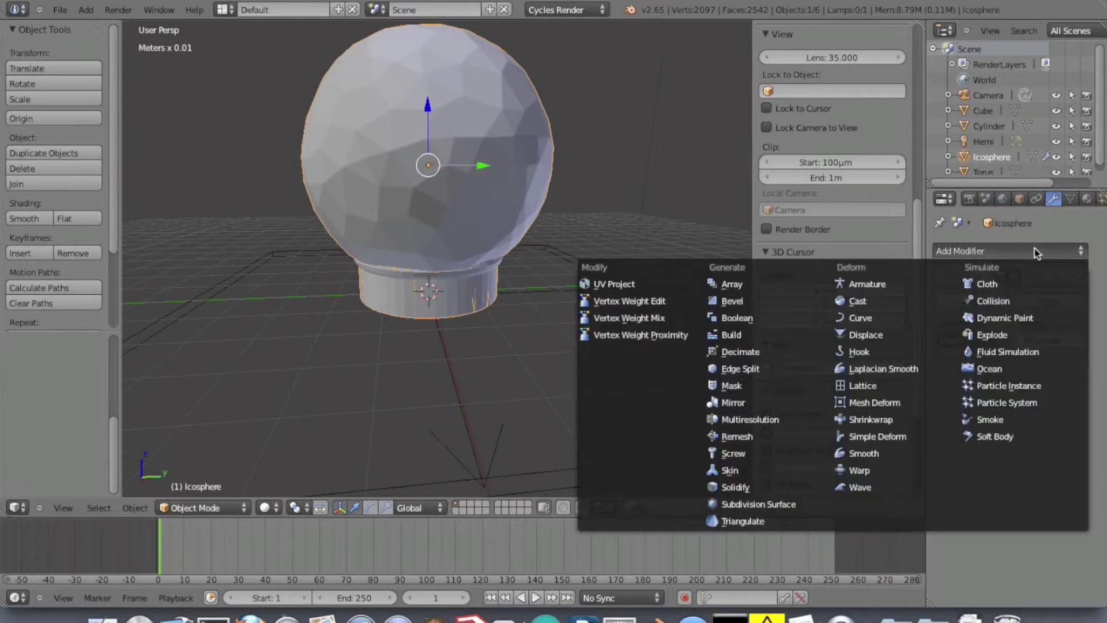
click(761, 317)
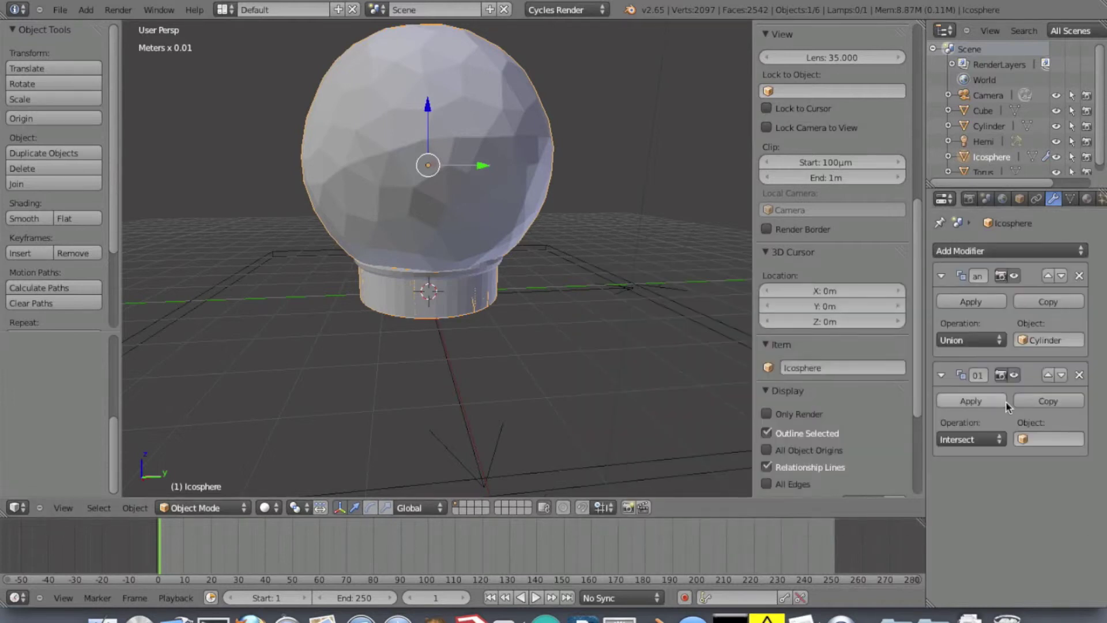
click(1047, 439)
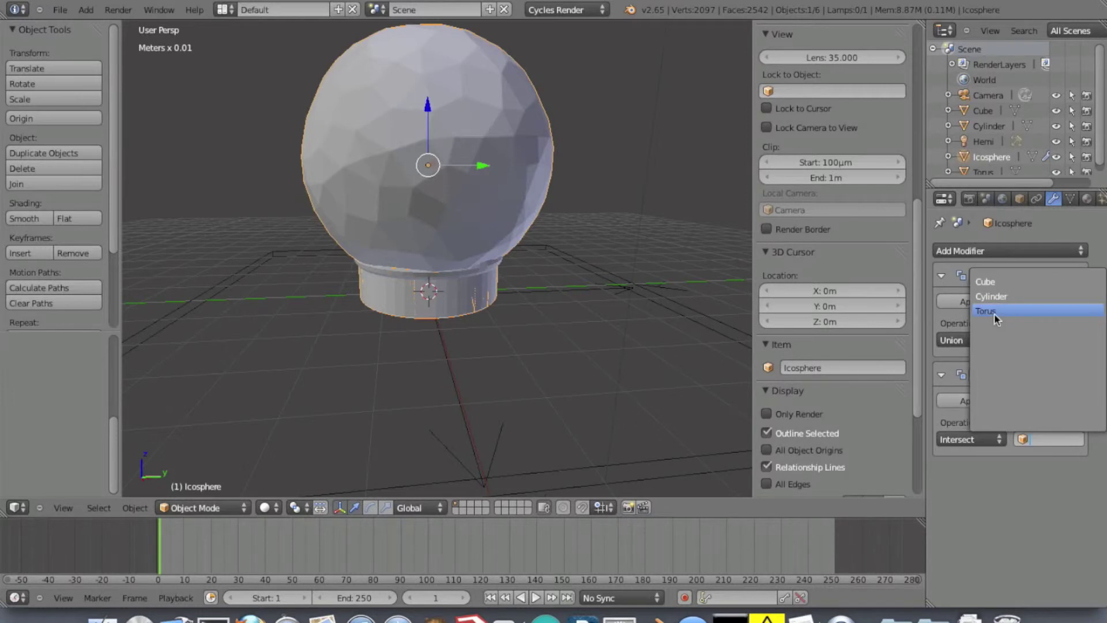
click(990, 311)
click(971, 438)
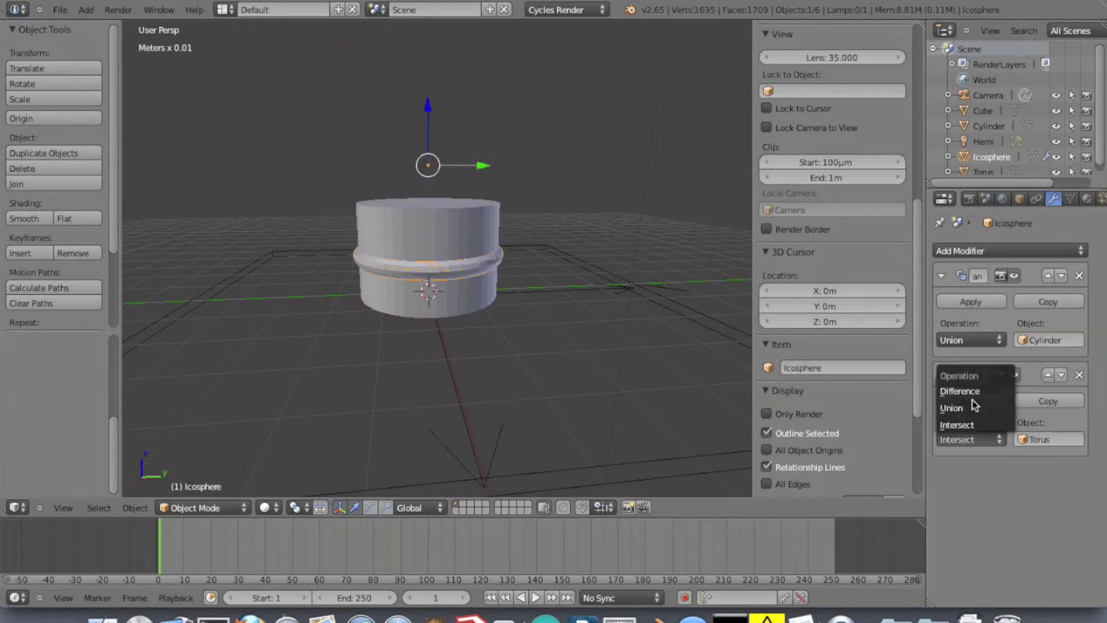
click(972, 408)
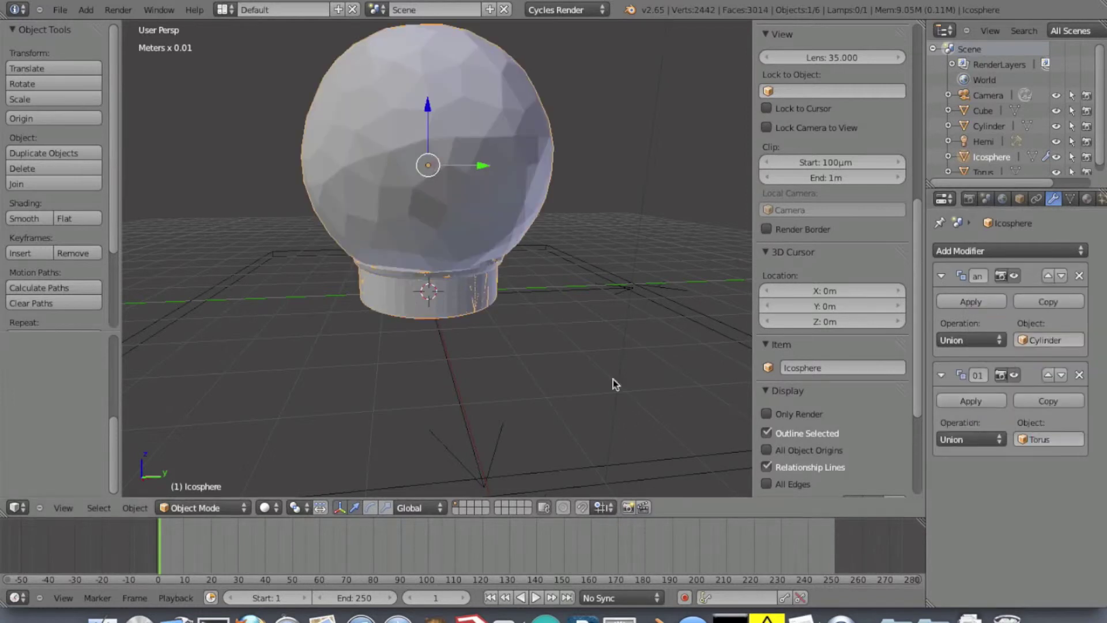
- Apply both Boolean union modifiers on the icosphere, the cylinder one first
middle_drag(528, 353, 445, 364)
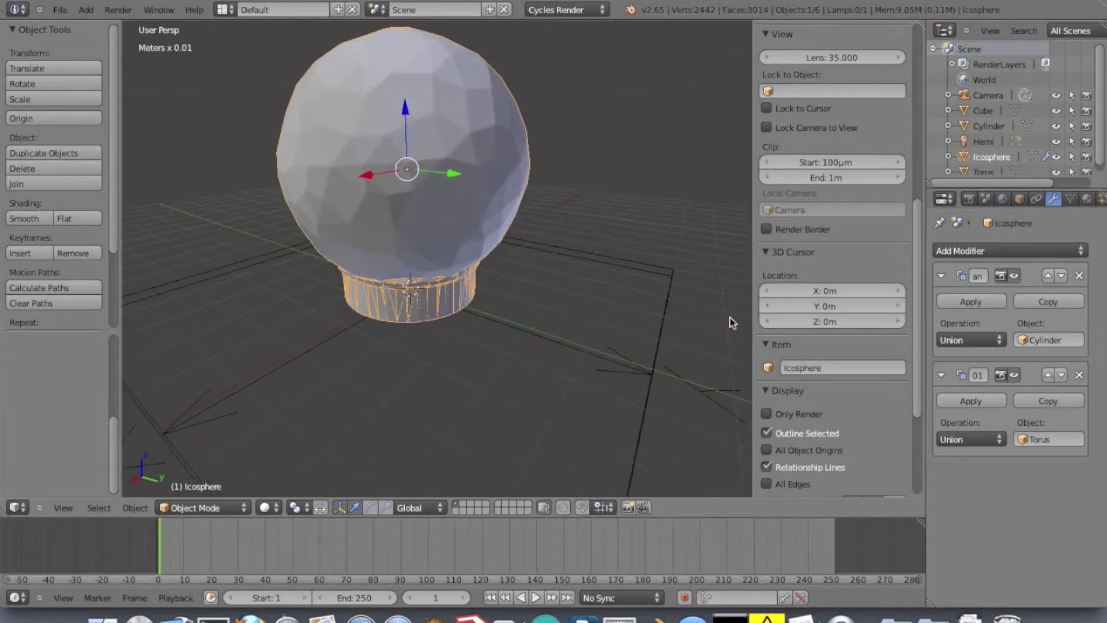
click(964, 305)
click(965, 305)
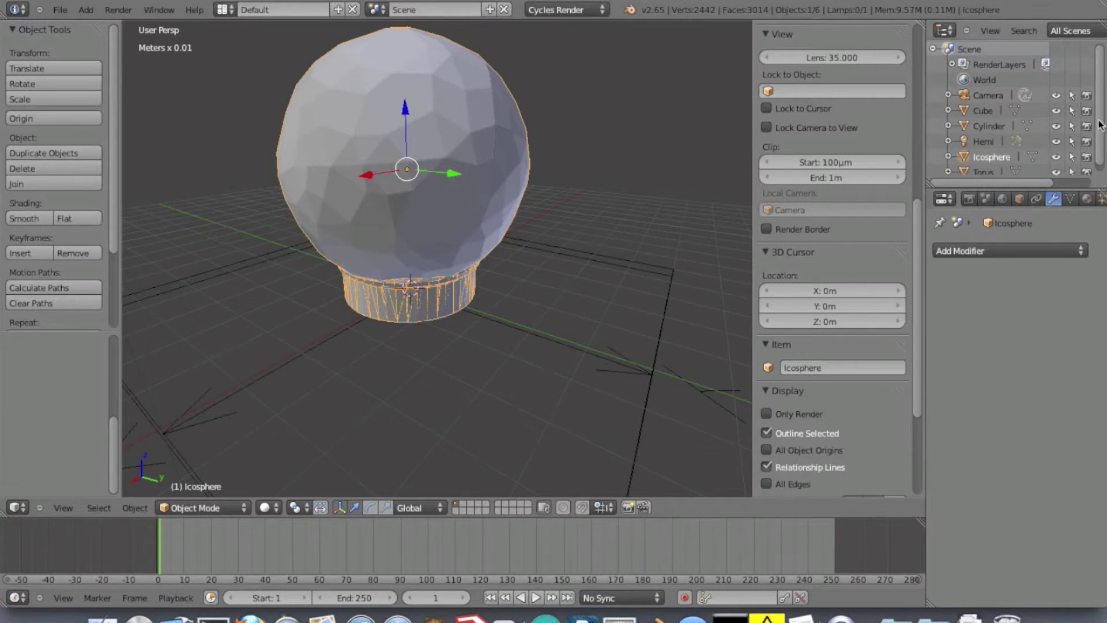
- Hide the original cylinder and torus in the viewport and check the merged knob
drag(1098, 123, 1103, 137)
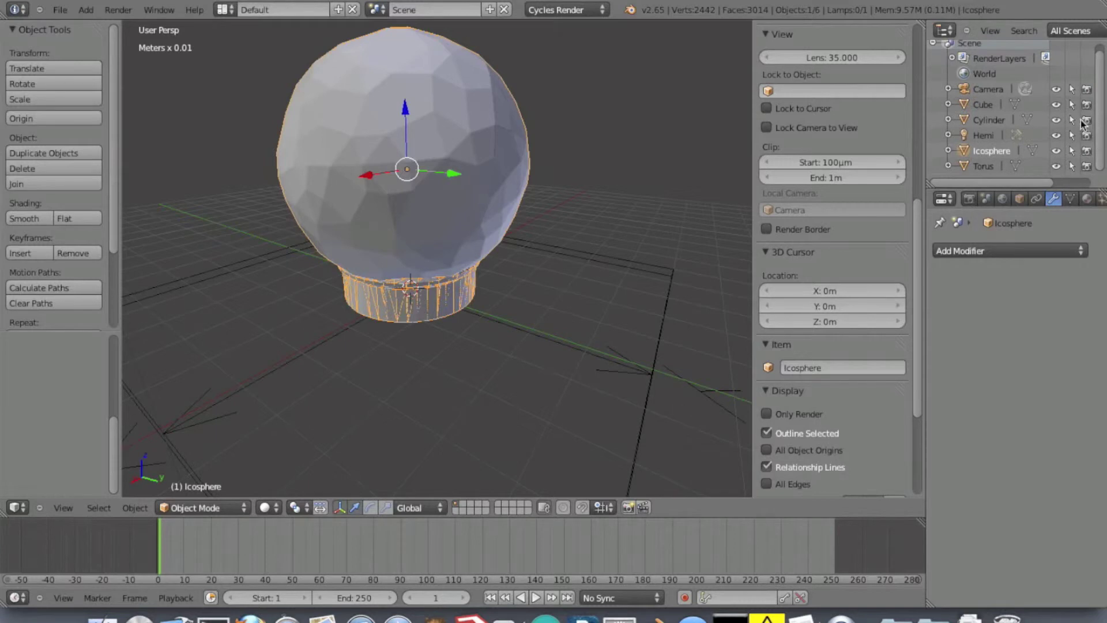
click(1055, 120)
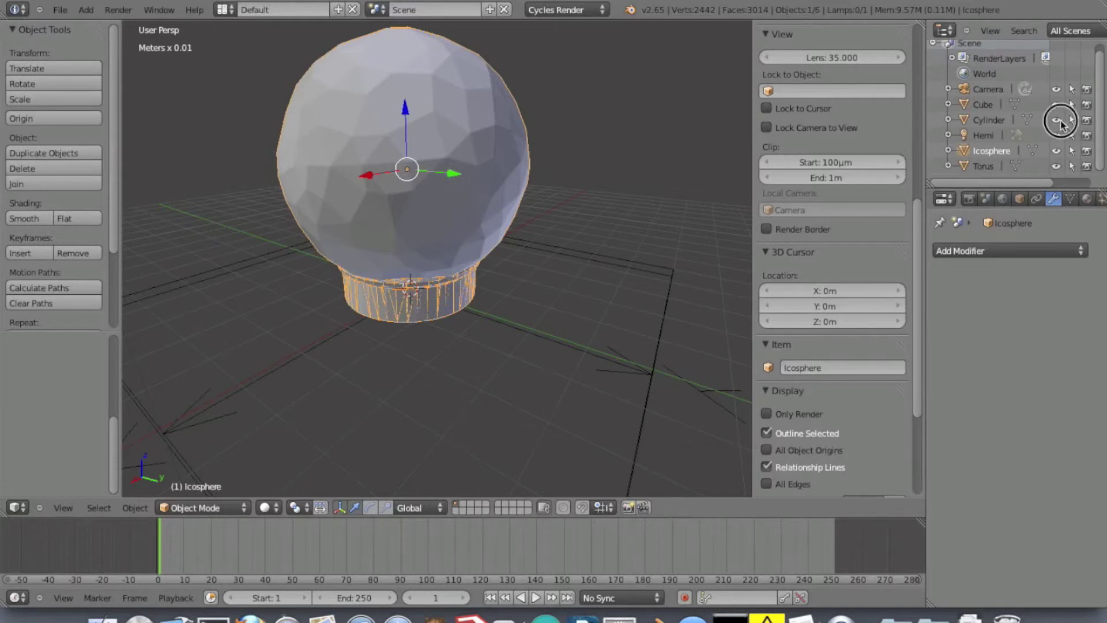
click(1056, 167)
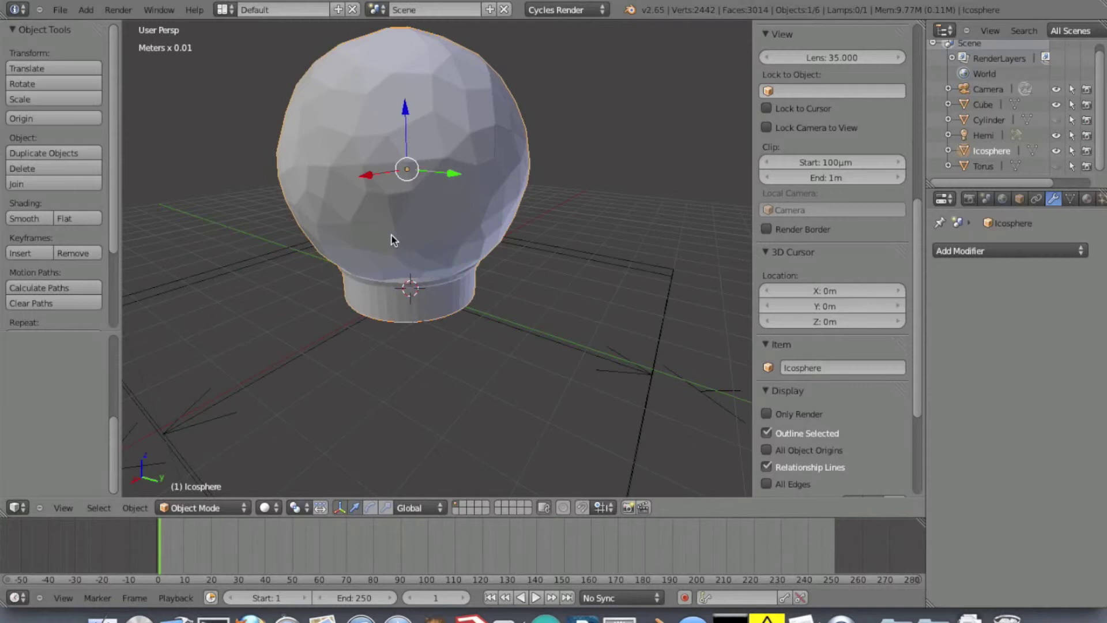
middle_drag(391, 240, 459, 225)
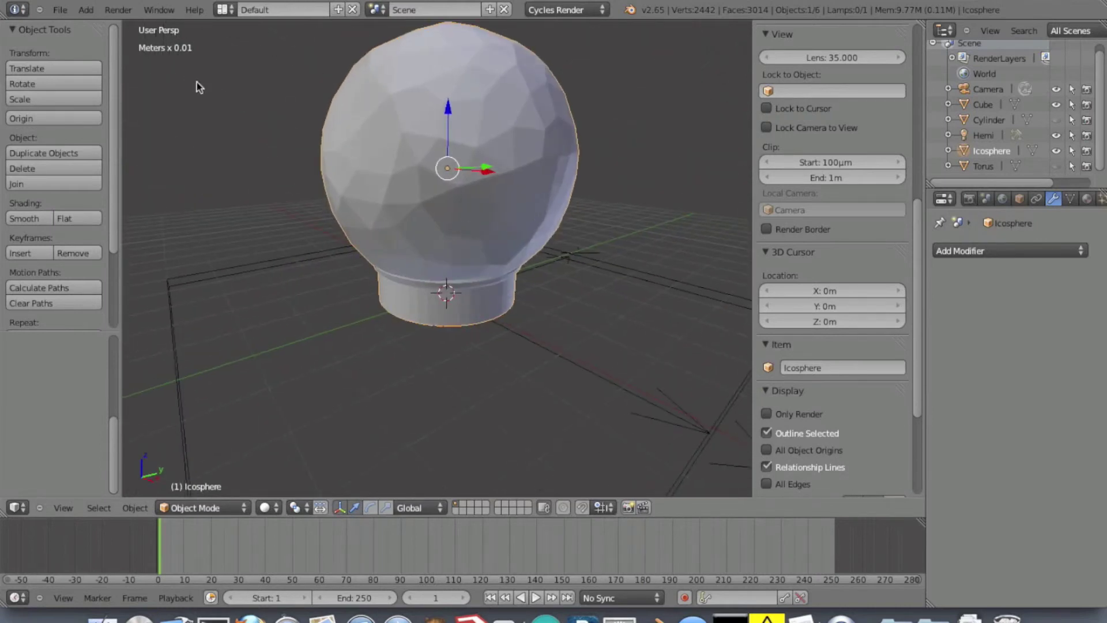
- Add a new cylinder mesh at the knob's base with a radius of 3.1 mm and a depth of 3 cm
click(86, 10)
mouse_move(92, 29)
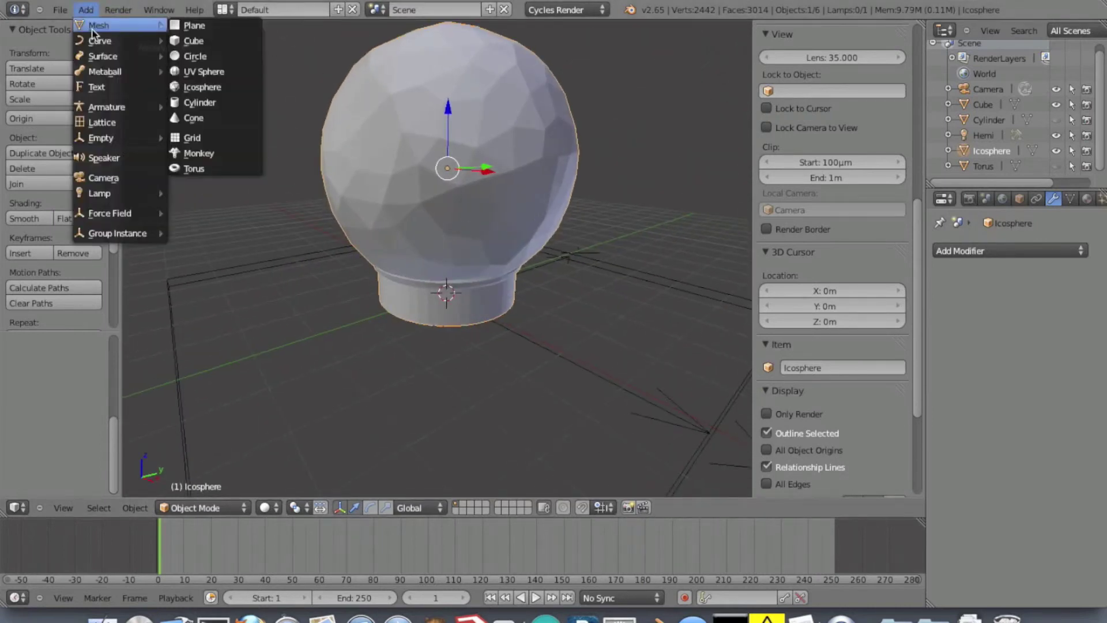
click(190, 102)
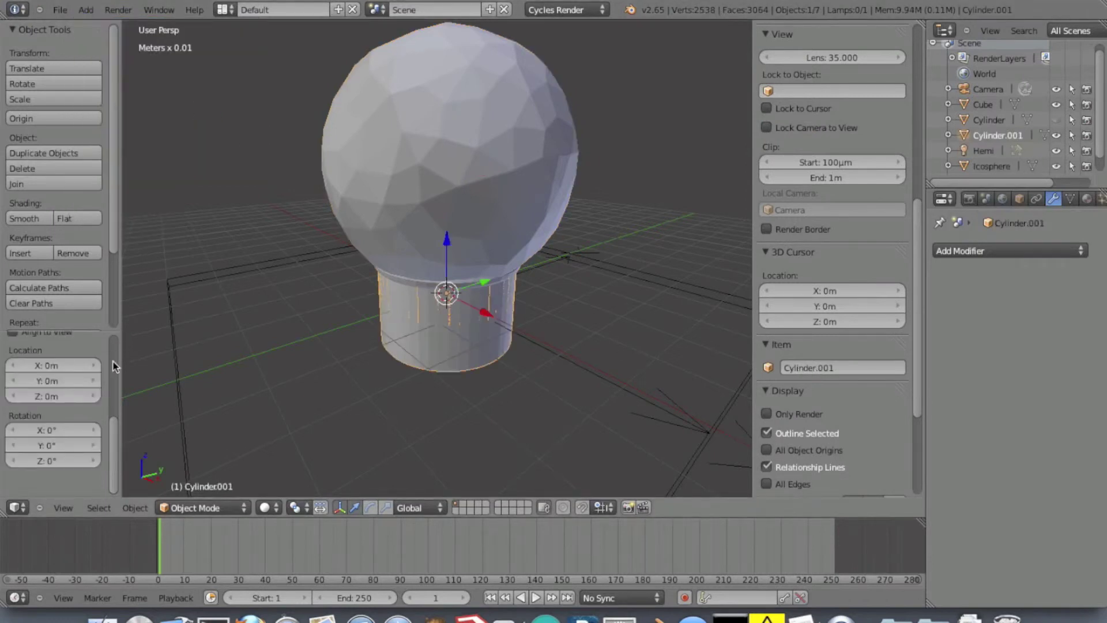
drag(110, 426, 116, 337)
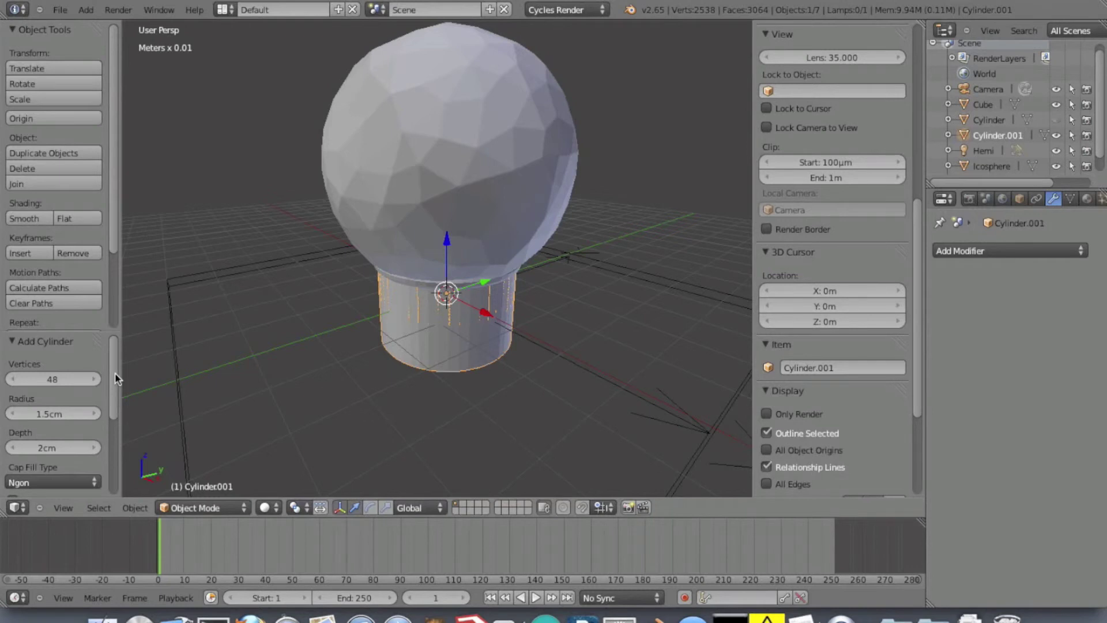
drag(74, 414, 77, 417)
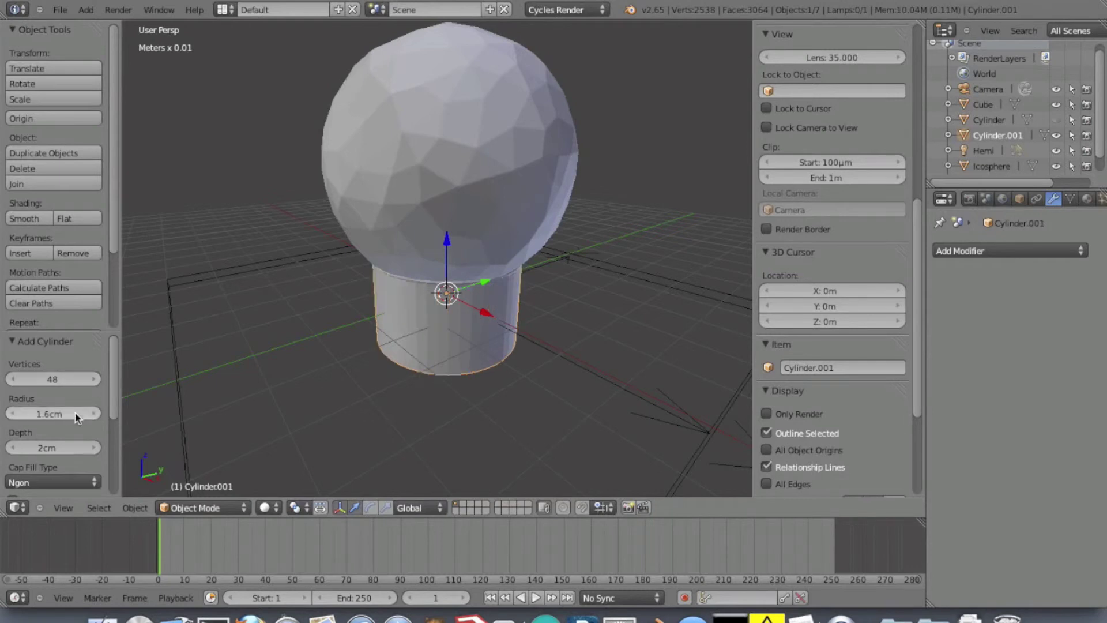
click(55, 414)
key(Tab)
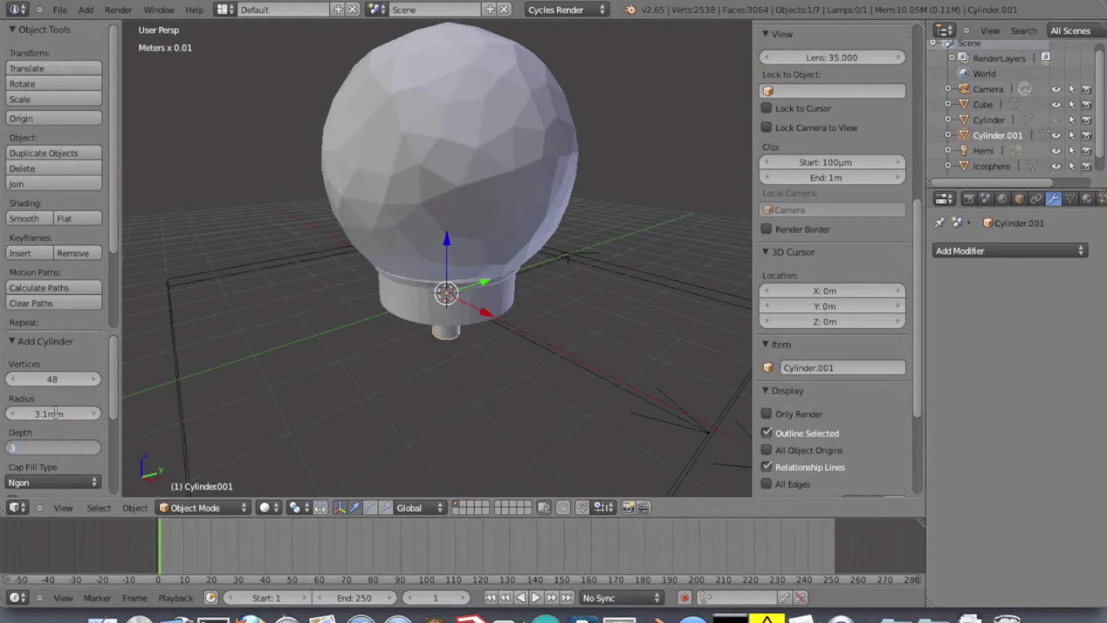
key(Return)
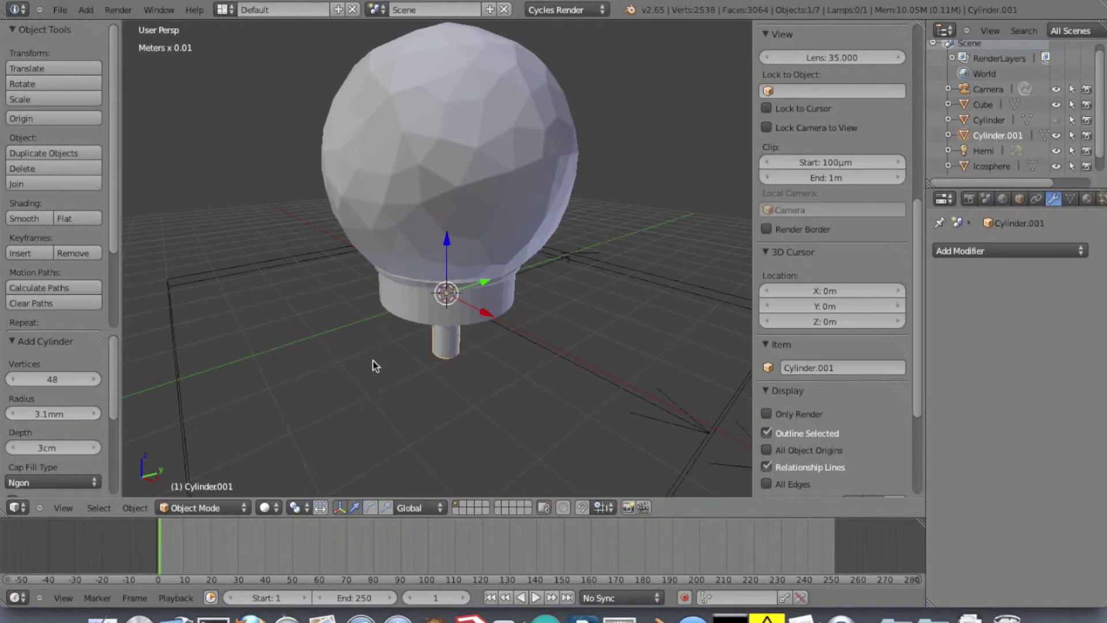
- Move the thin cylinder up along the Z axis by about 10 mm, leaving a short end protruding below the base
middle_drag(372, 361, 355, 337)
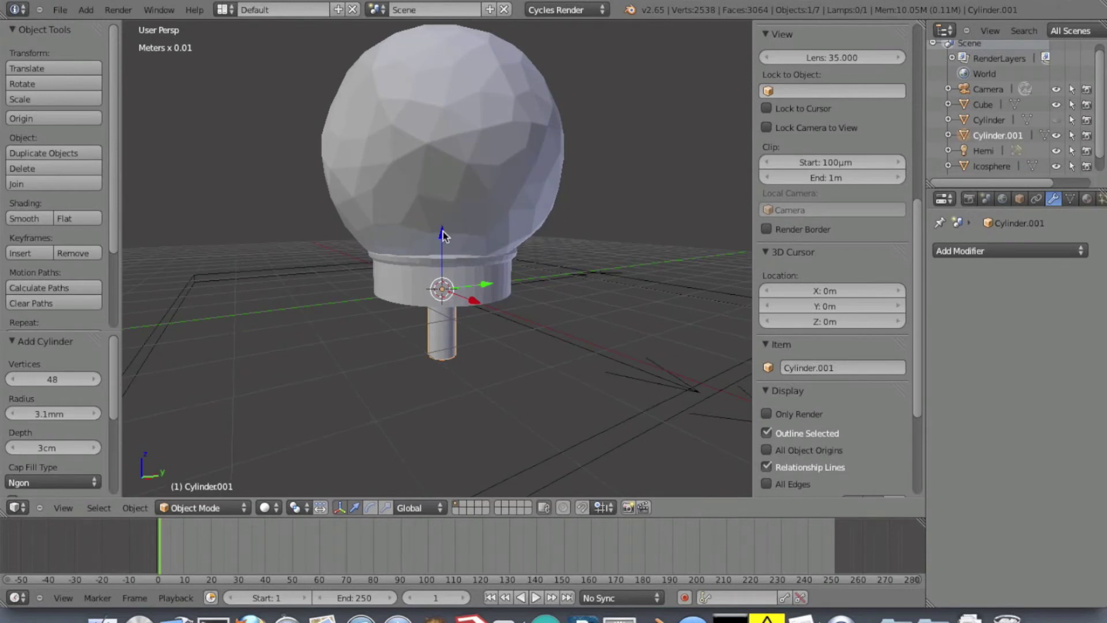
drag(442, 234, 444, 232)
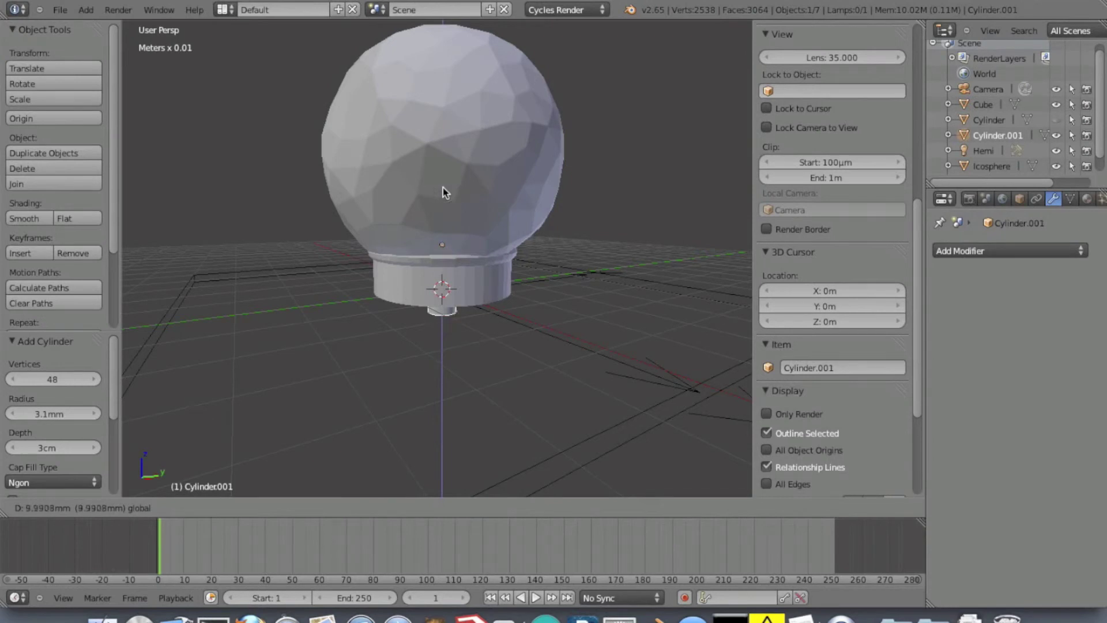
drag(443, 188, 443, 188)
mouse_move(476, 310)
middle_down()
mouse_move(468, 242)
mouse_move(455, 300)
mouse_move(475, 296)
middle_up()
- Add a Boolean modifier to the icosphere that subtracts the thin cylinder, using the Difference operation
right_click(519, 154)
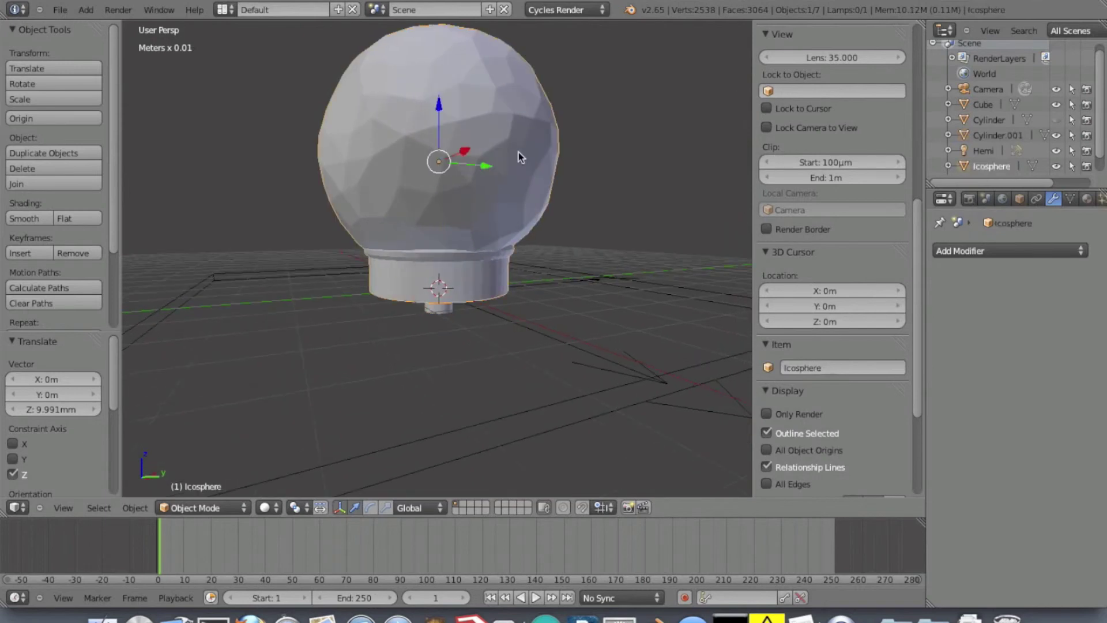
click(978, 251)
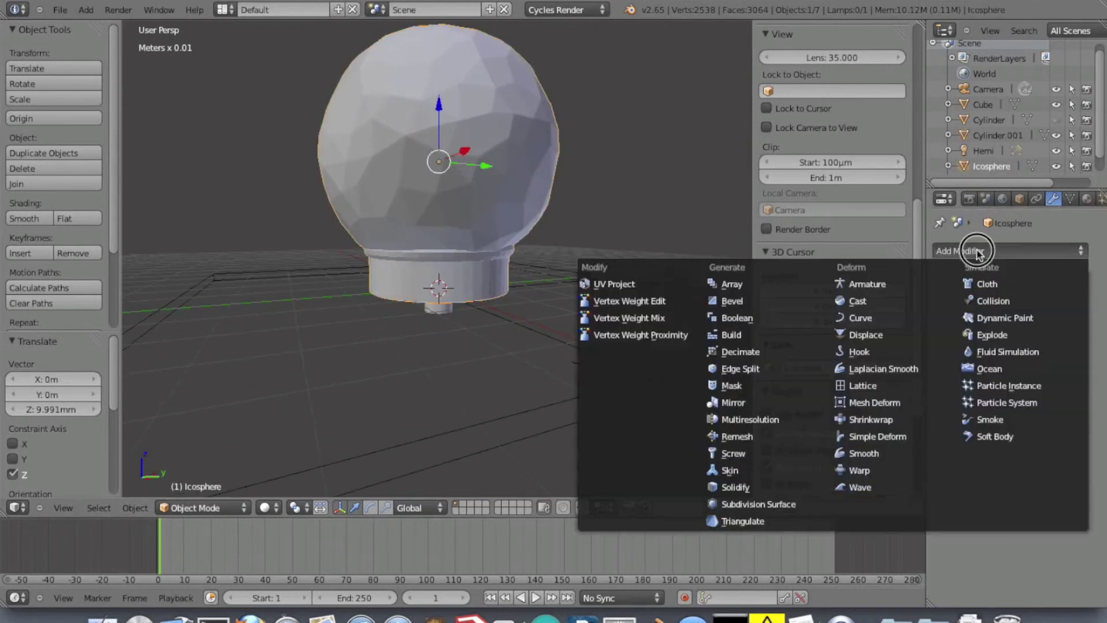
click(746, 320)
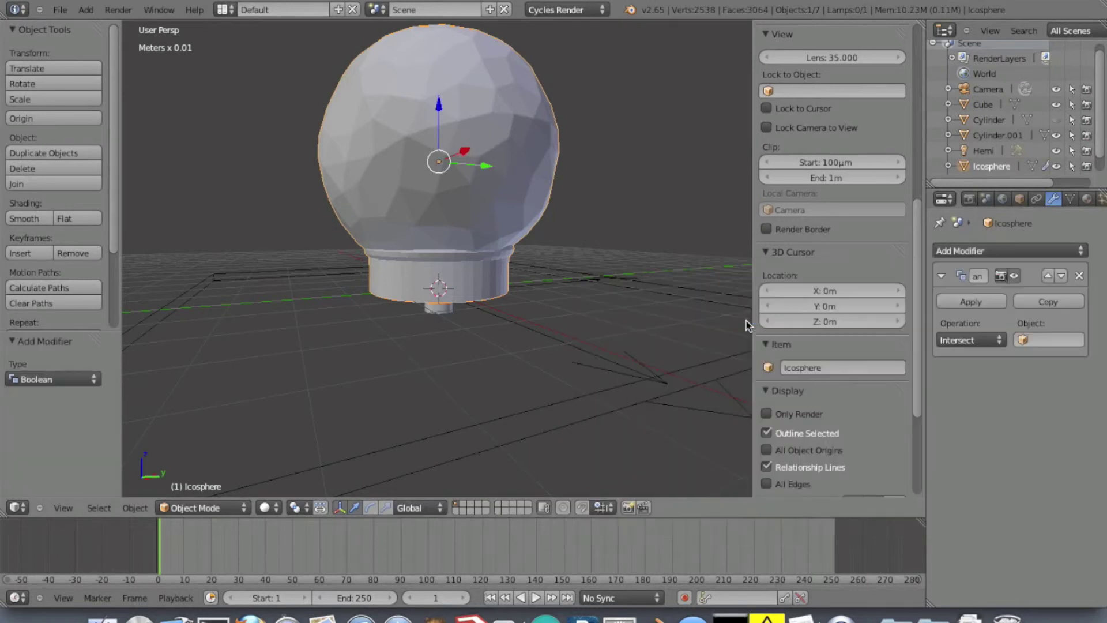
click(1041, 339)
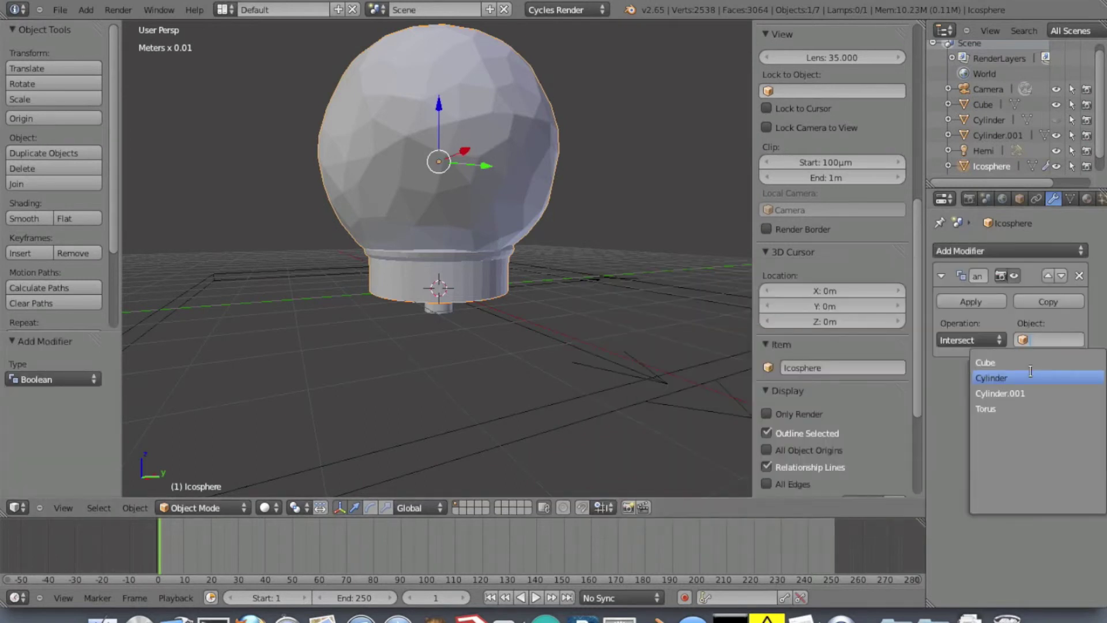
click(1027, 394)
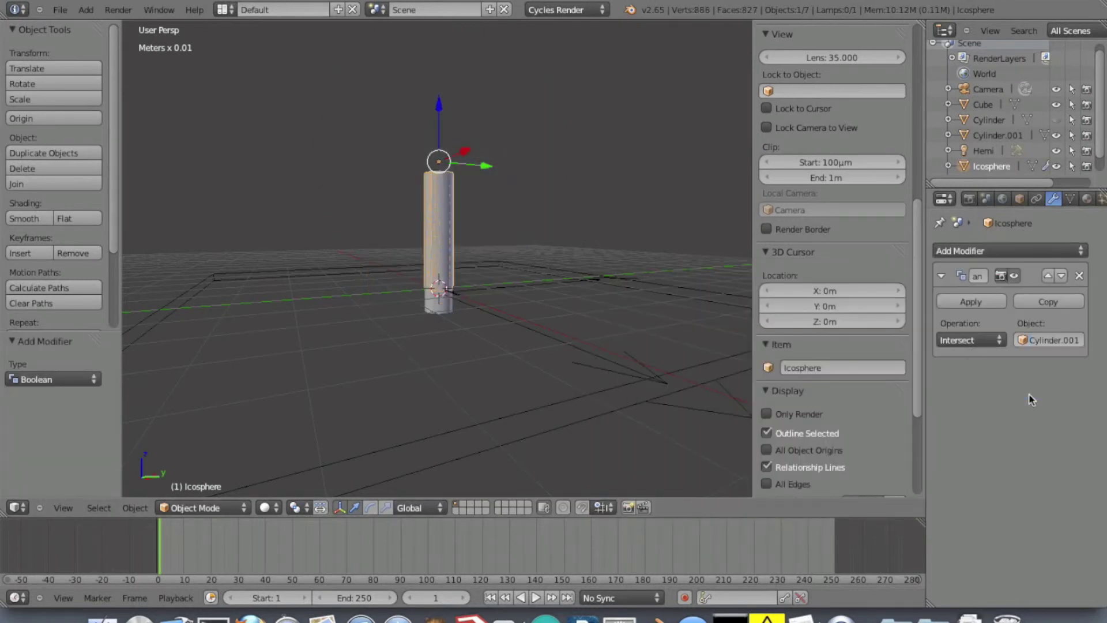
click(971, 338)
click(971, 292)
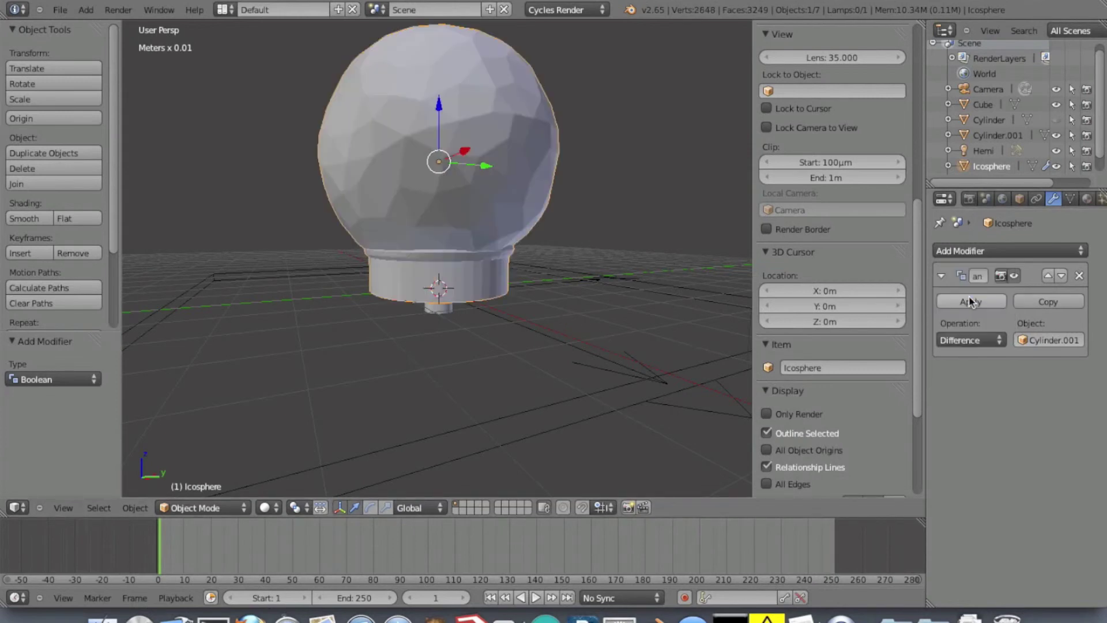
- Hide the thin cutting cylinder in the viewport and inspect the knob's base and overall shape
middle_drag(573, 361, 565, 284)
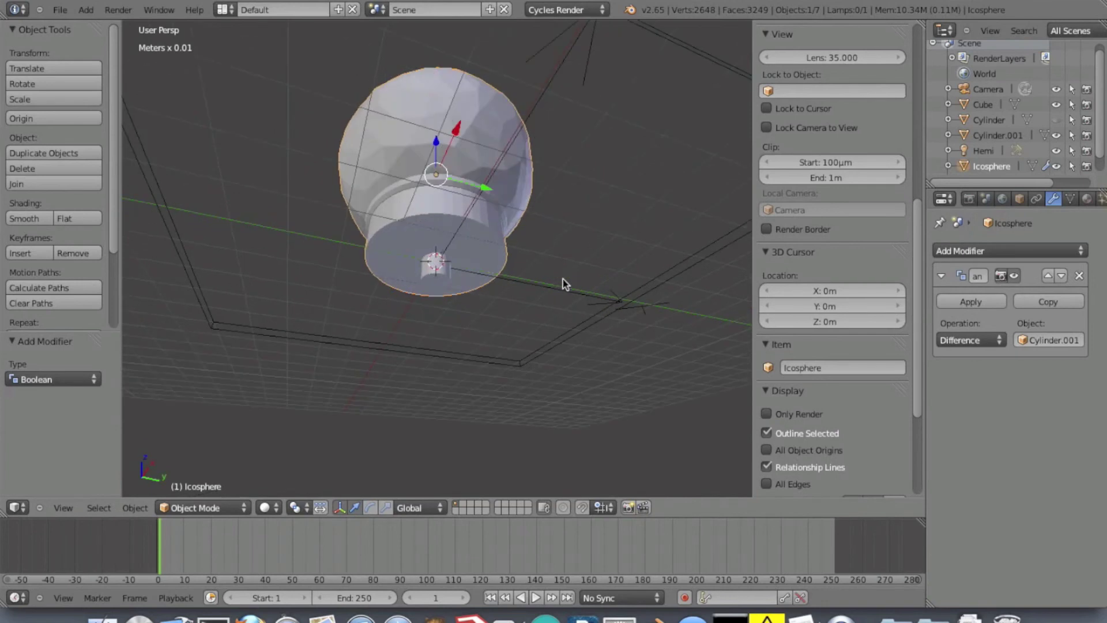
click(1056, 136)
middle_drag(437, 323, 460, 286)
scroll(455, 269, up, 6)
scroll(460, 285, down, 2)
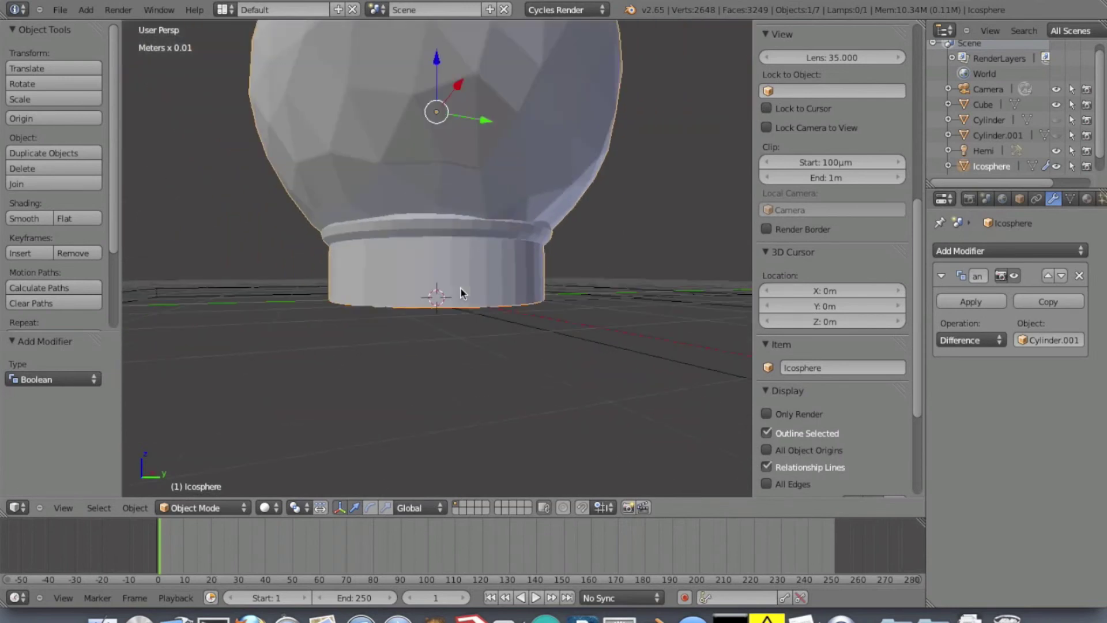
middle_drag(509, 239, 380, 271)
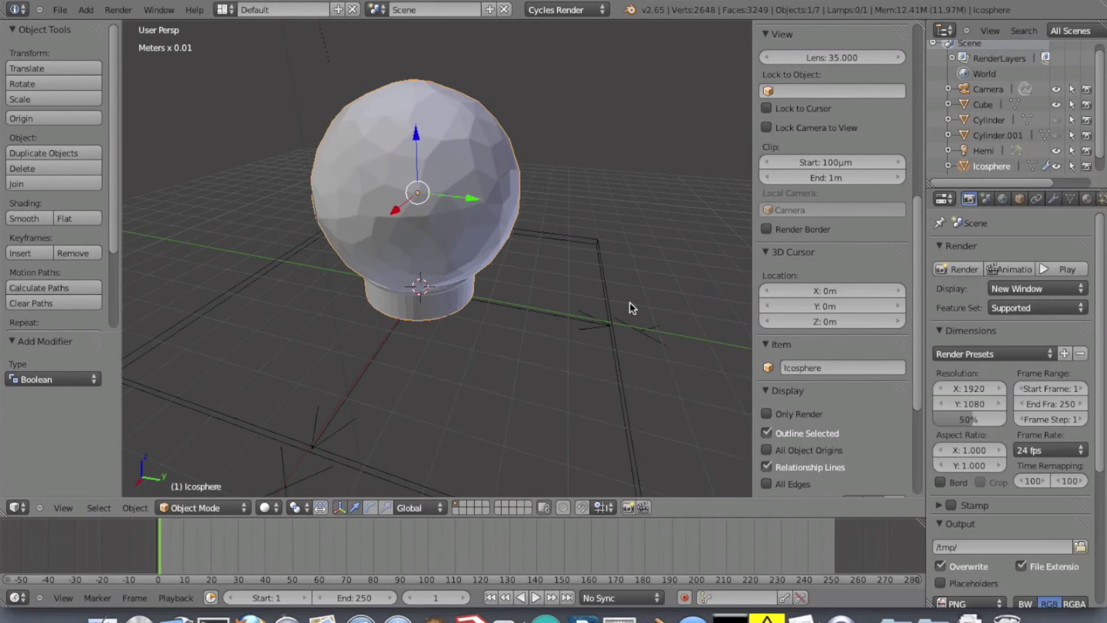